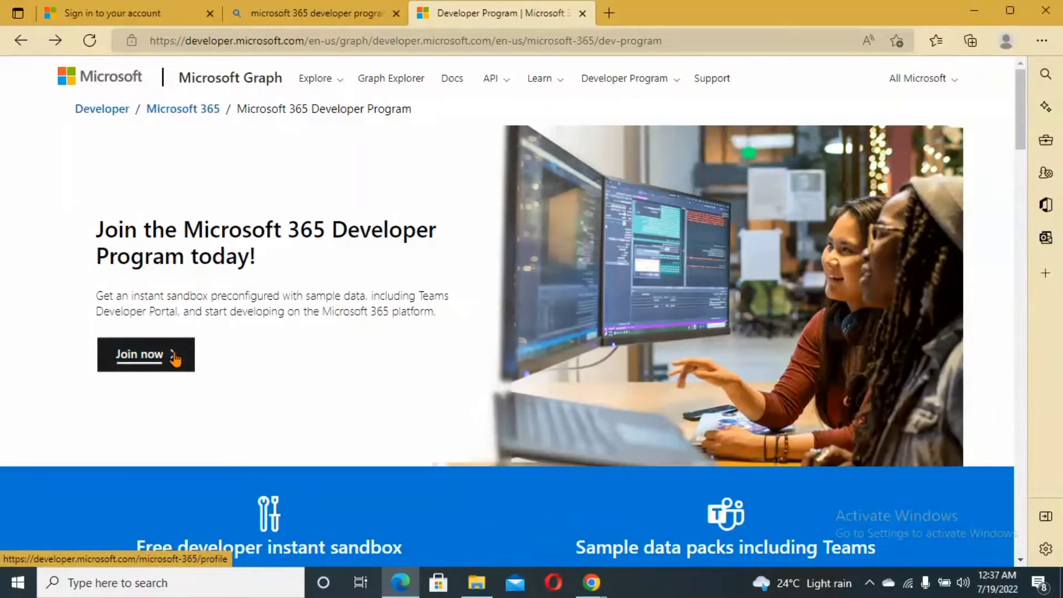
Begin joining the developer program and scroll the profile form down to Country/Region
{"action": "left_click", "coordinate": [175, 358]}
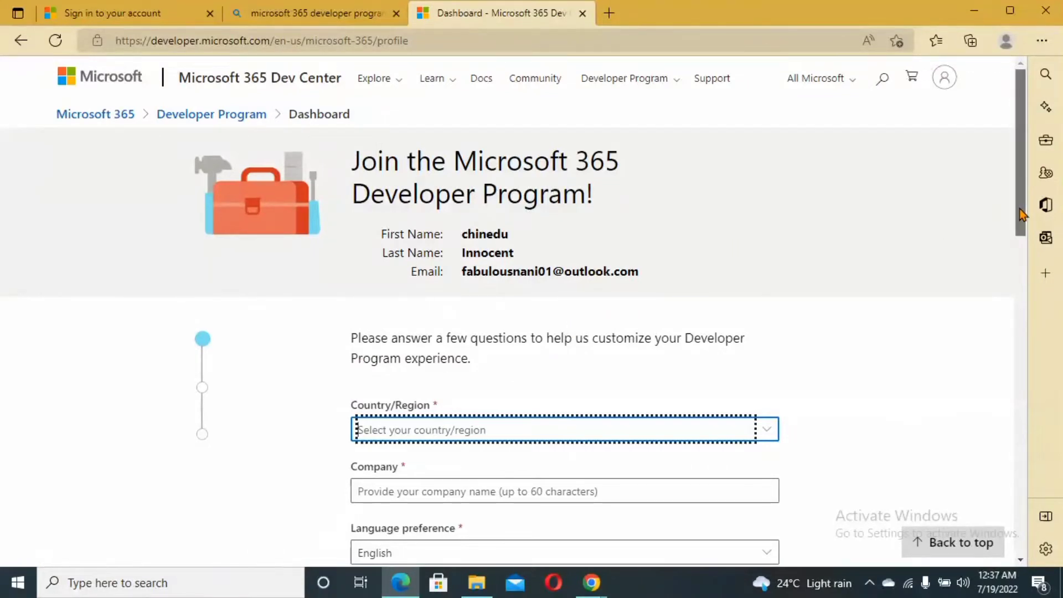
{"action": "left_click_drag", "start_coordinate": [1020, 216], "coordinate": [1026, 191]}
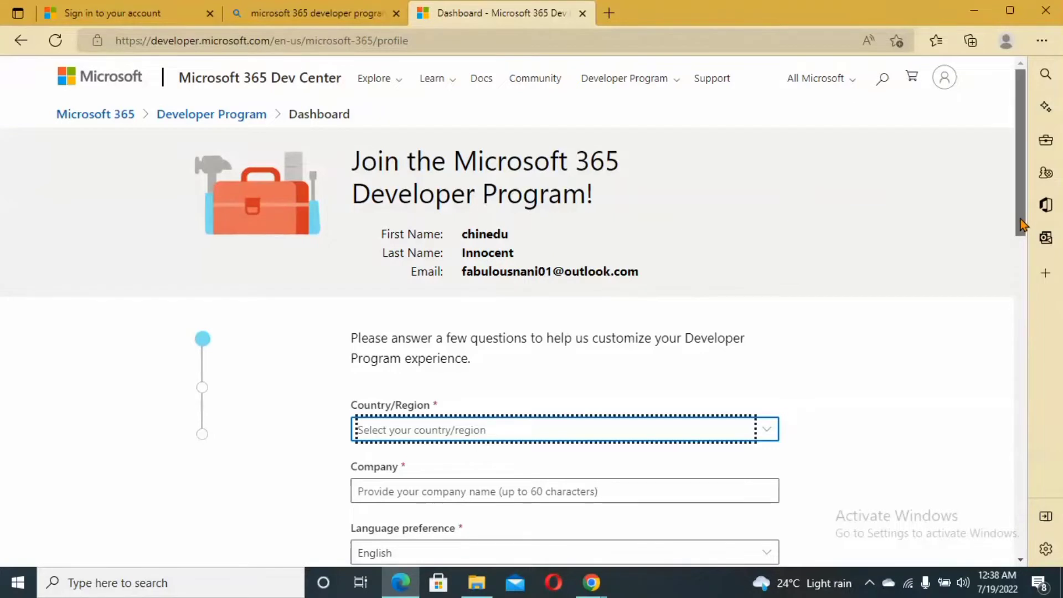
{"action": "left_click_drag", "start_coordinate": [1022, 224], "coordinate": [1021, 263]}
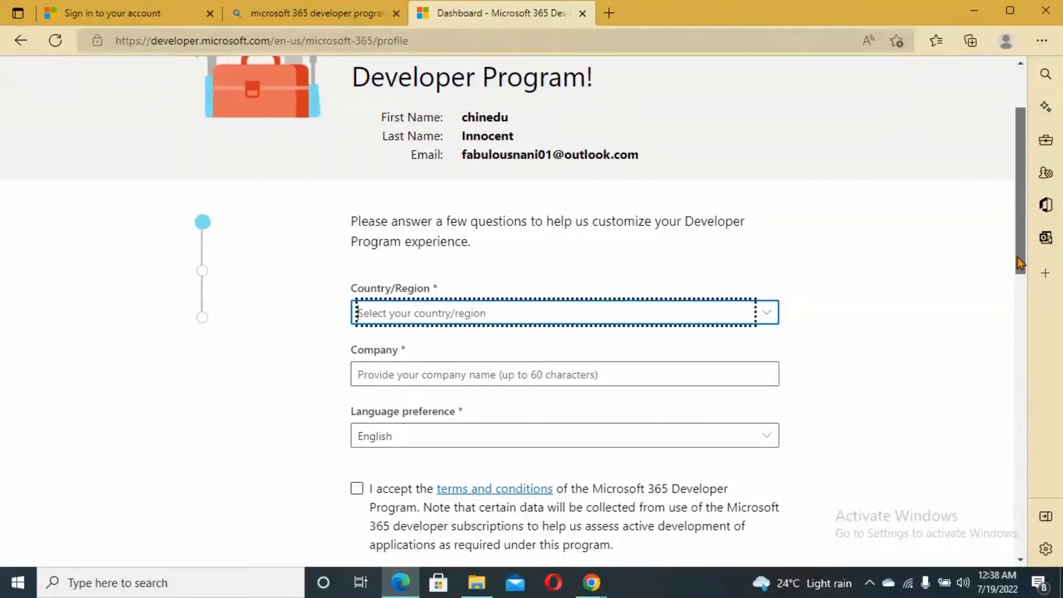
{"action": "left_click_drag", "start_coordinate": [1021, 263], "coordinate": [1028, 286]}
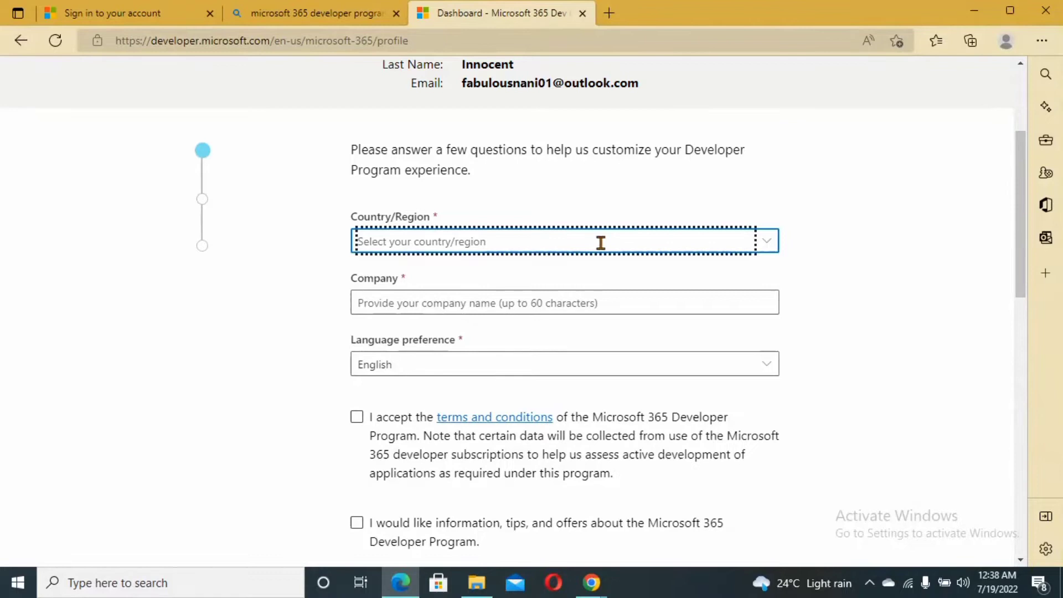
Set the Country/Region field to Nigeria
{"action": "left_click", "coordinate": [736, 246]}
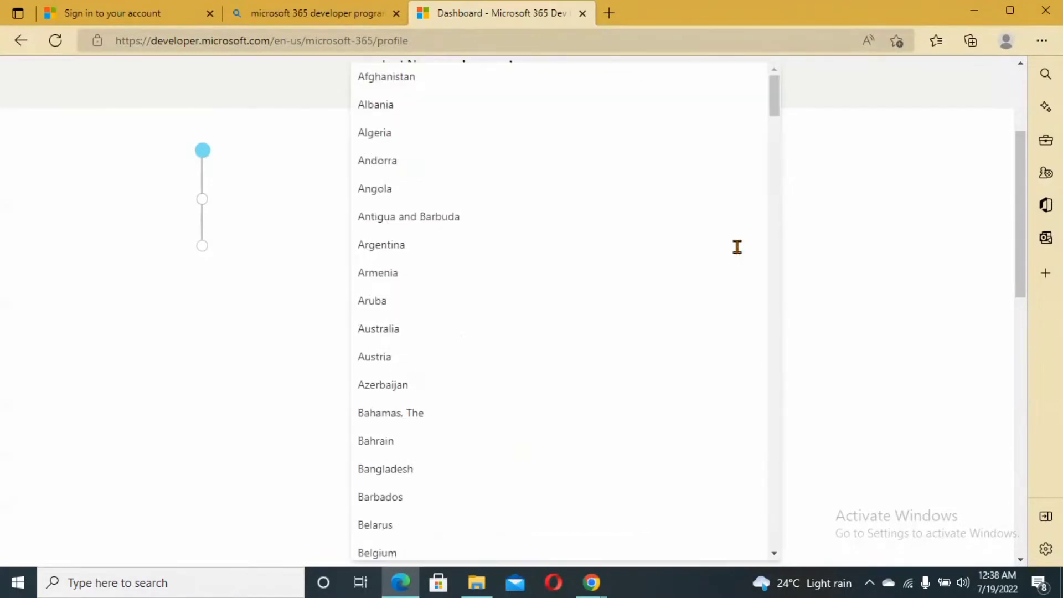
{"action": "scroll", "coordinate": [736, 246], "scroll_direction": "down", "scroll_amount": 20}
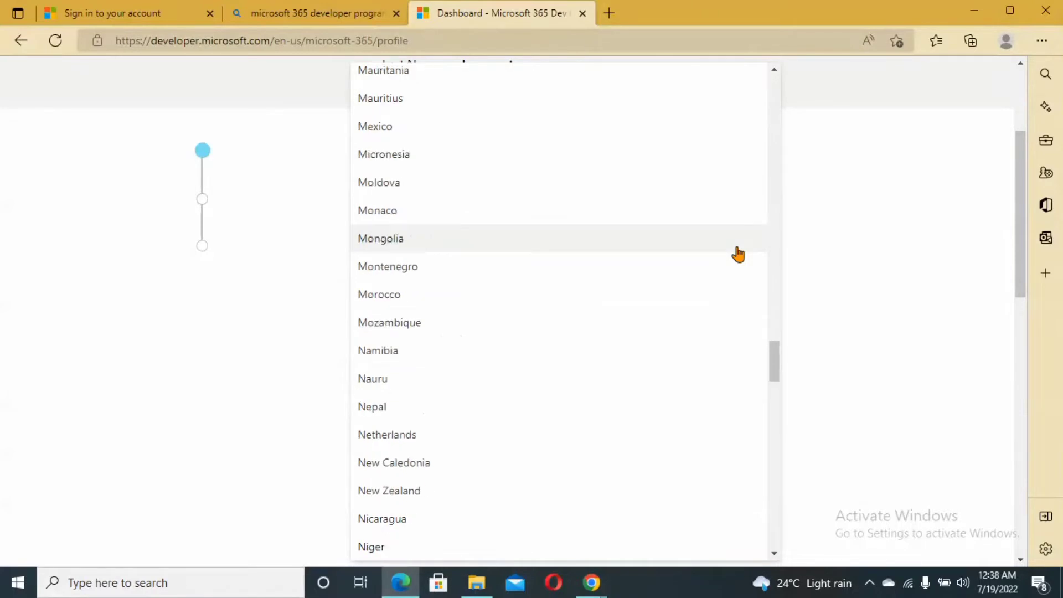
{"action": "scroll", "coordinate": [738, 254], "scroll_direction": "up", "scroll_amount": 20}
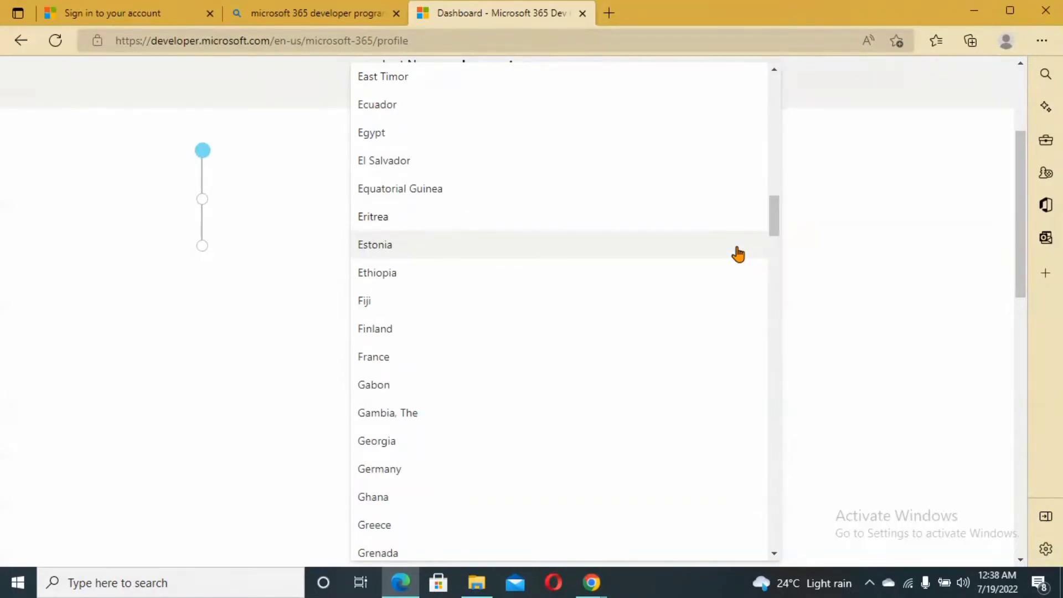
{"action": "scroll", "coordinate": [737, 254], "scroll_direction": "down", "scroll_amount": 20}
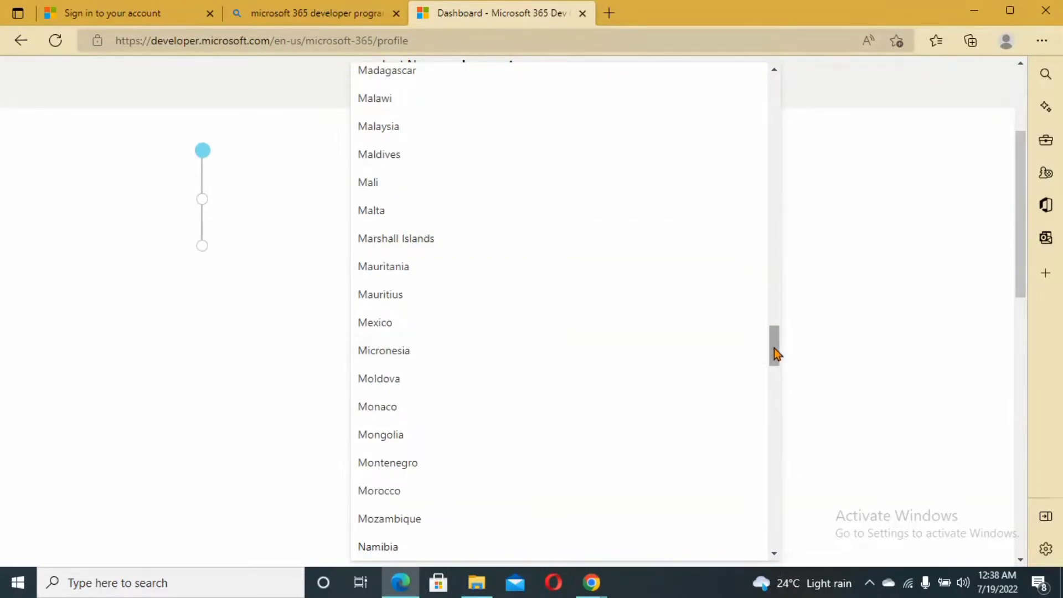
{"action": "left_click_drag", "start_coordinate": [774, 353], "coordinate": [775, 378]}
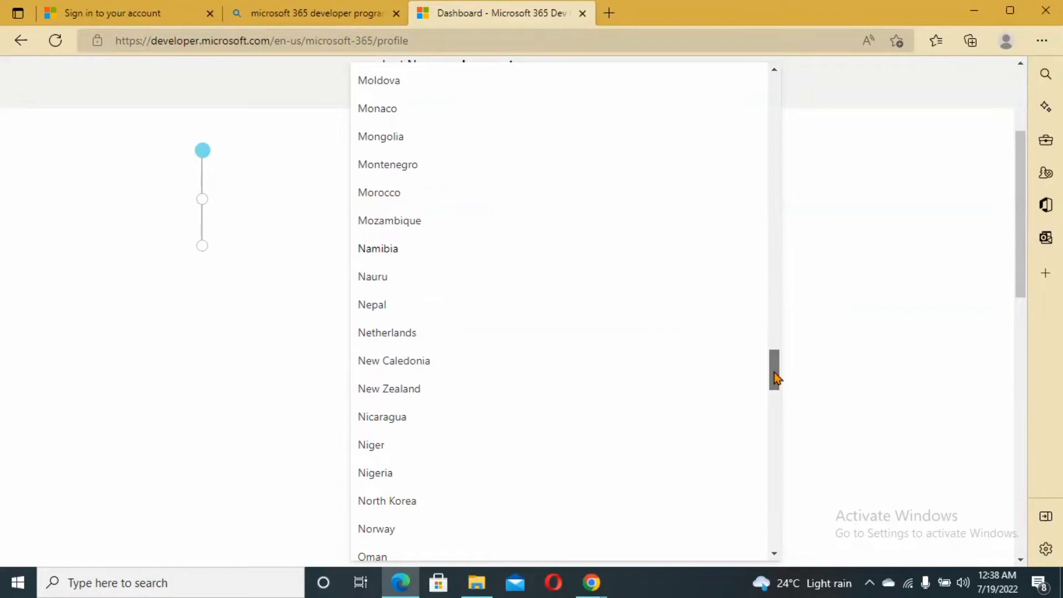
{"action": "left_click", "coordinate": [432, 473]}
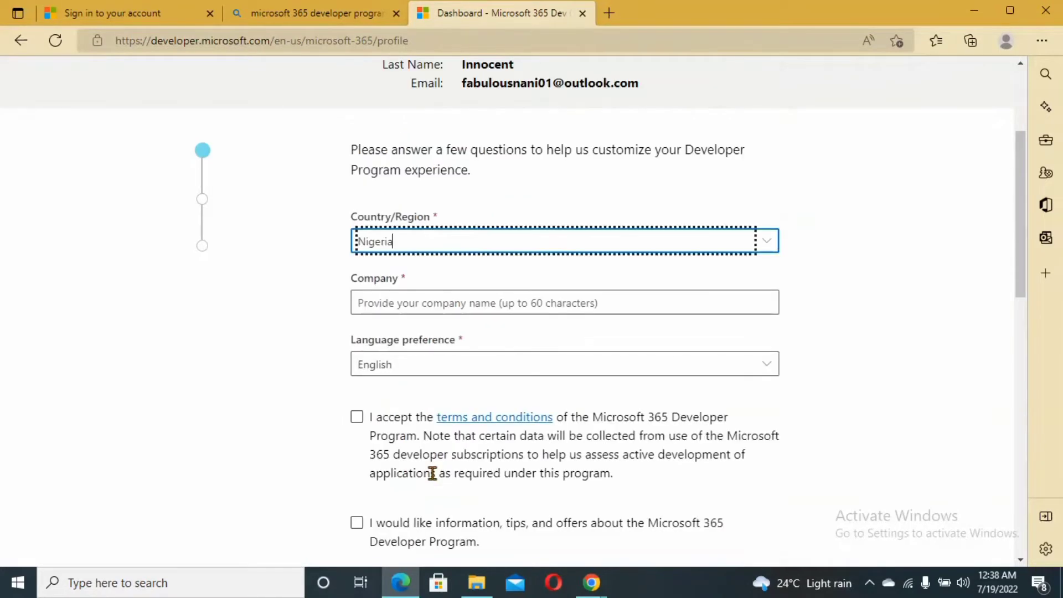
Fill the company as Jenz Tech, accept the terms, and opt into program tips
{"action": "left_click", "coordinate": [448, 305]}
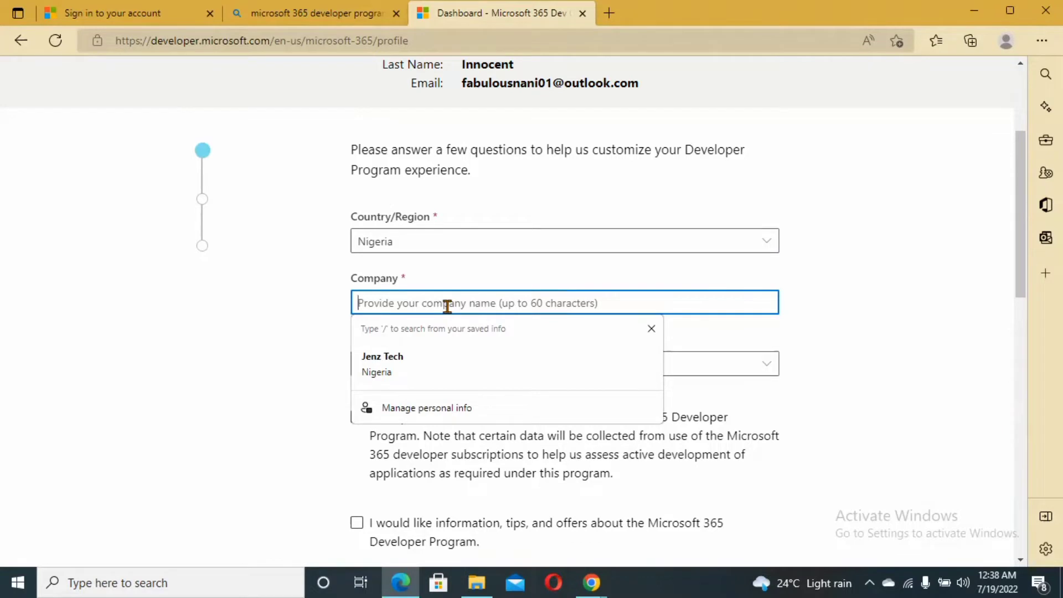
{"action": "left_click", "coordinate": [424, 363]}
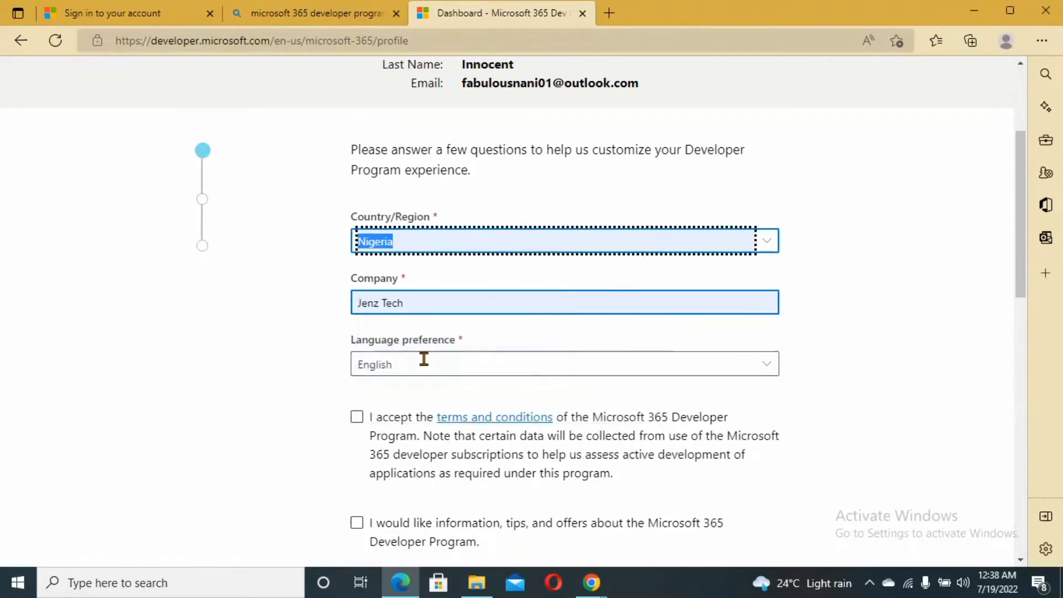
{"action": "left_click", "coordinate": [405, 308]}
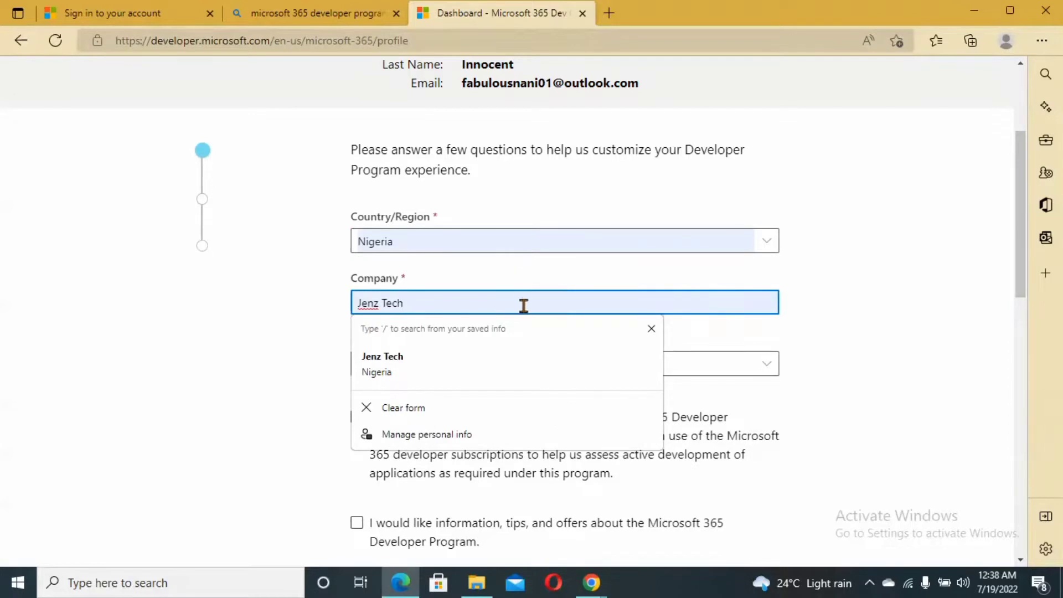
{"action": "left_click", "coordinate": [651, 329]}
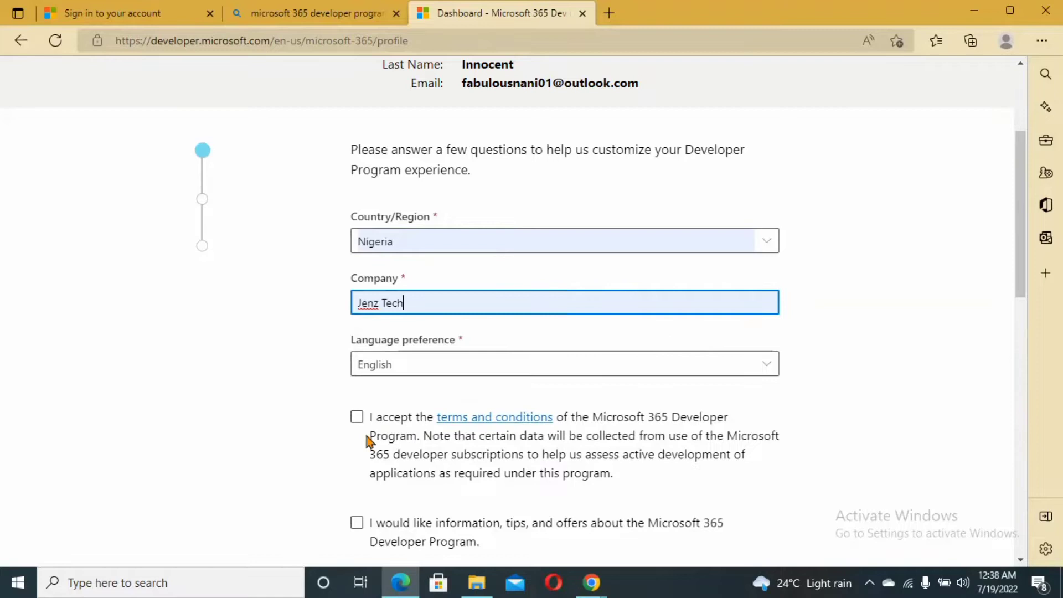
{"action": "left_click", "coordinate": [357, 418]}
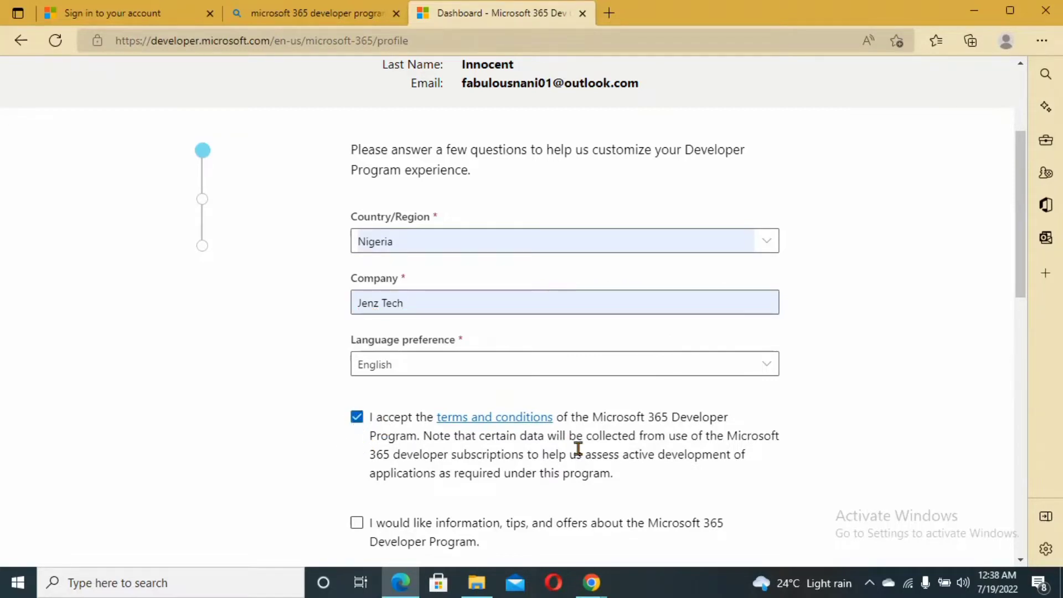
{"action": "left_click_drag", "start_coordinate": [1022, 296], "coordinate": [1020, 366]}
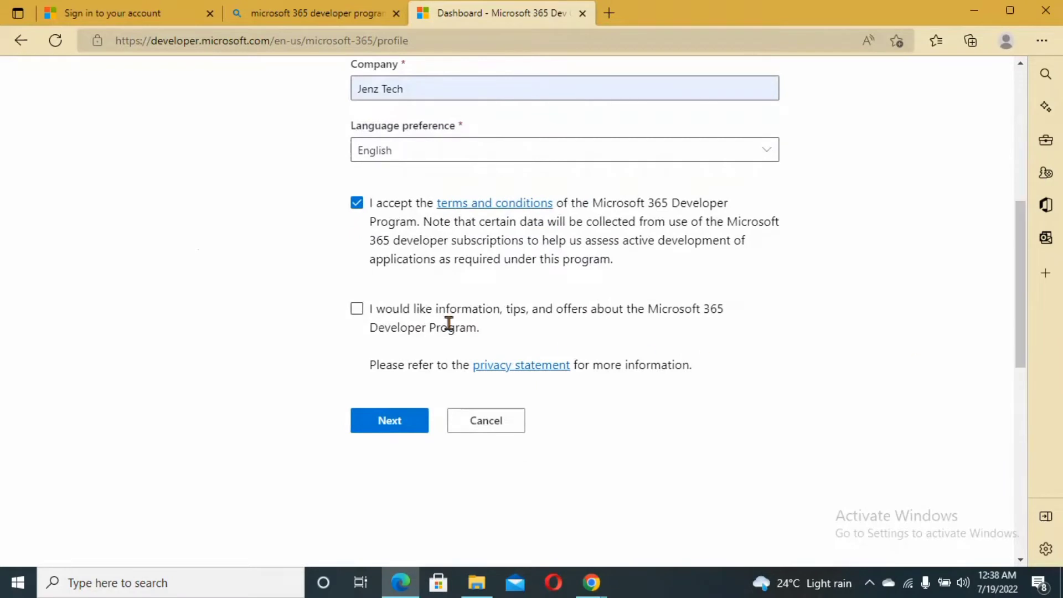
{"action": "left_click", "coordinate": [359, 317]}
Submit the first form, pick Personal projects as the primary developer focus, and continue
{"action": "left_click", "coordinate": [395, 422]}
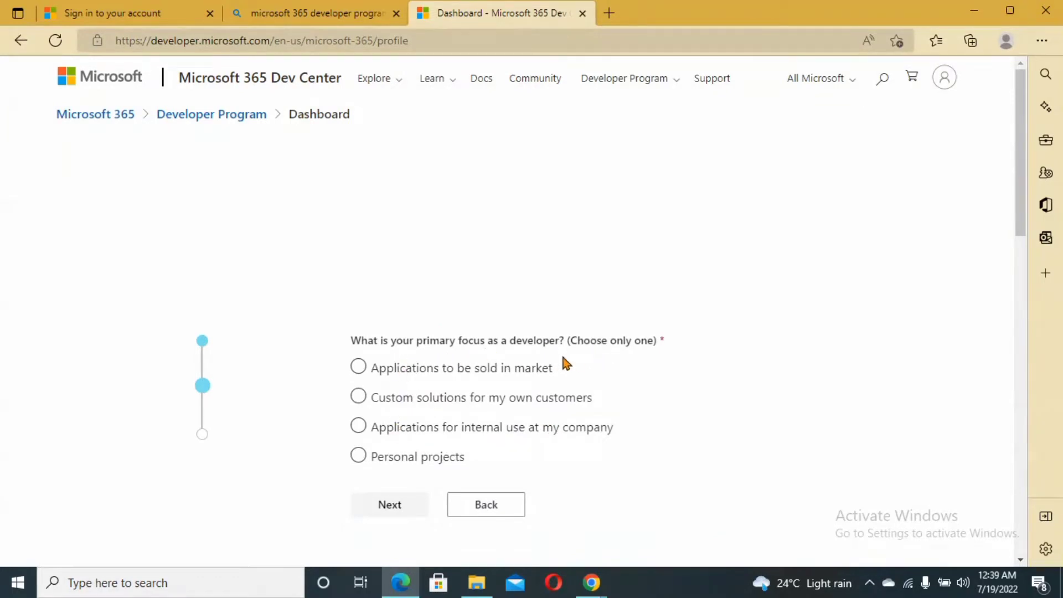
{"action": "left_click", "coordinate": [535, 370]}
{"action": "left_click", "coordinate": [420, 401]}
{"action": "left_click", "coordinate": [551, 405]}
{"action": "left_click", "coordinate": [429, 430]}
{"action": "left_click", "coordinate": [558, 430]}
{"action": "left_click", "coordinate": [401, 459]}
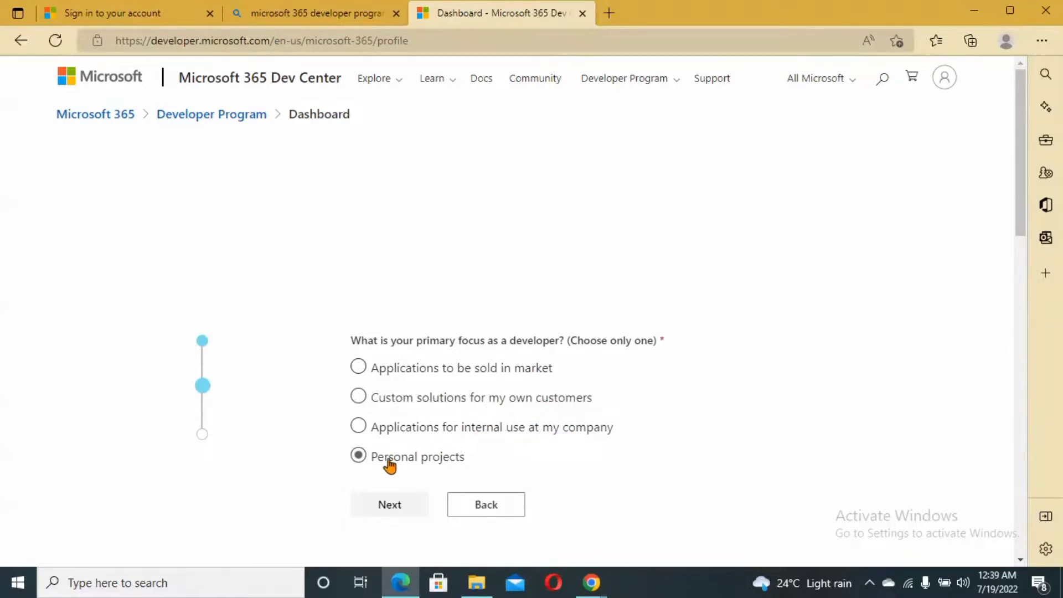
{"action": "left_click", "coordinate": [360, 457]}
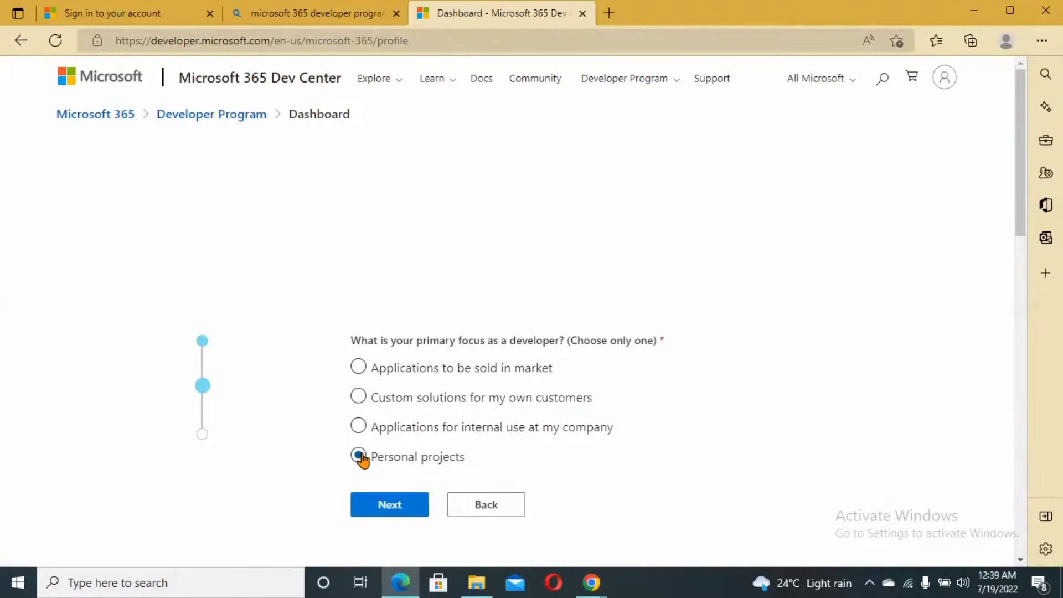
{"action": "left_click", "coordinate": [415, 510]}
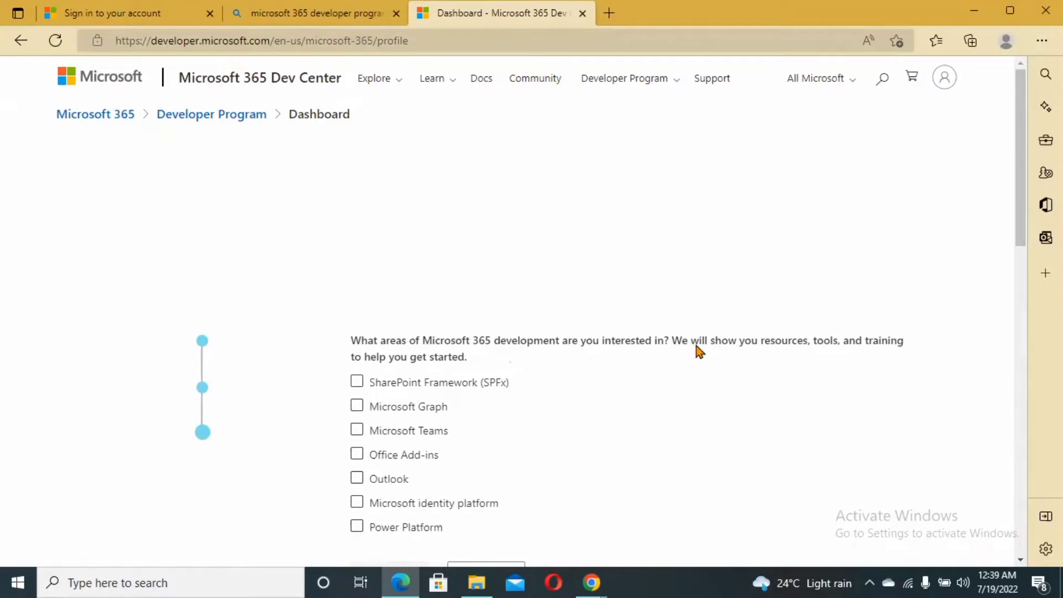
Tick SPFx, Graph, Teams, Office Add-ins, Outlook, identity platform and Power Platform, then save
{"action": "left_click", "coordinate": [578, 383]}
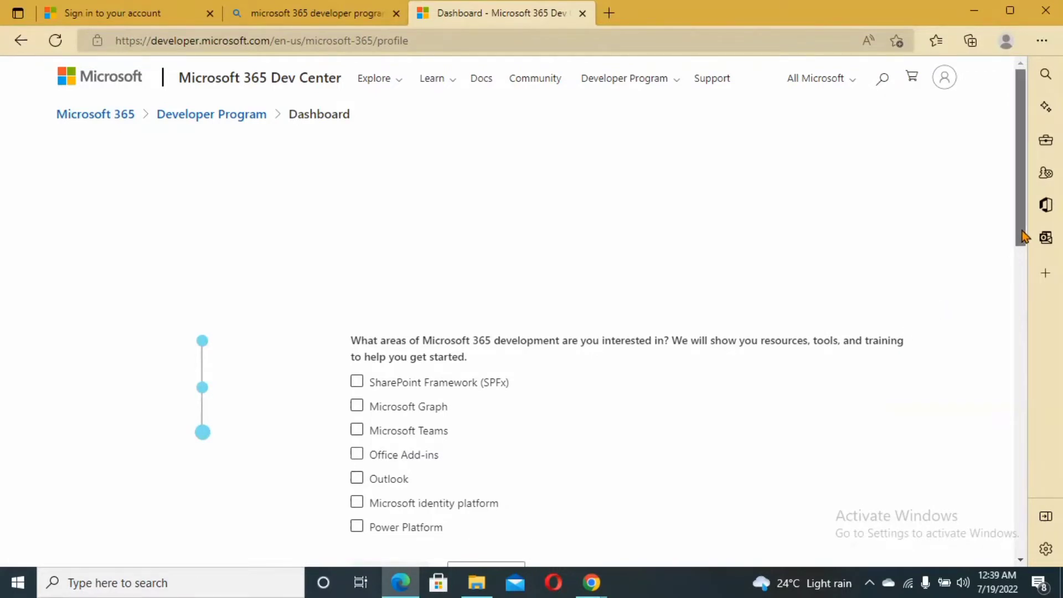
{"action": "left_click_drag", "start_coordinate": [1023, 237], "coordinate": [1023, 260]}
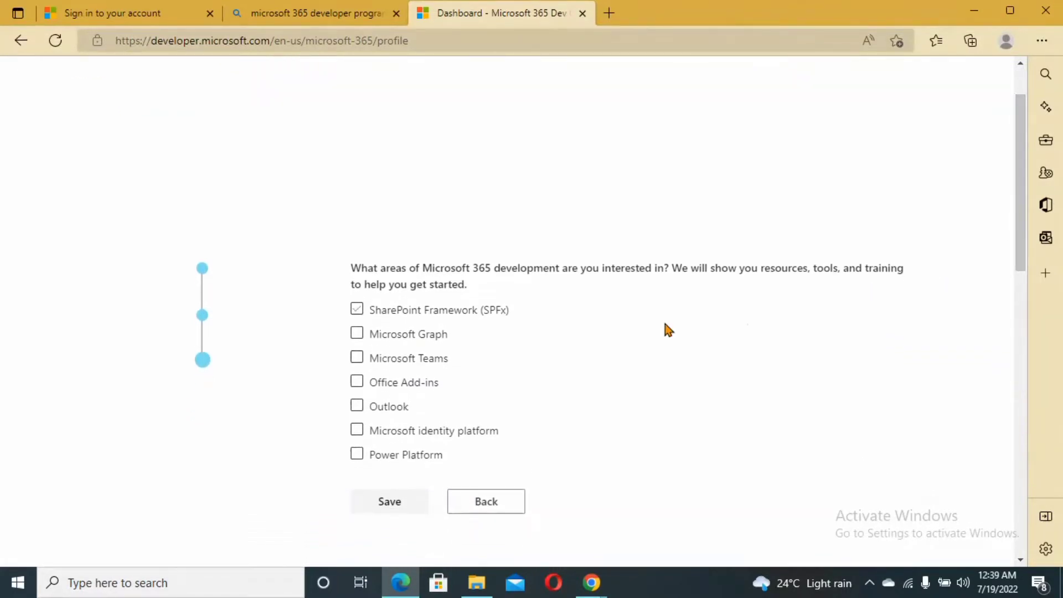
{"action": "left_click", "coordinate": [359, 454]}
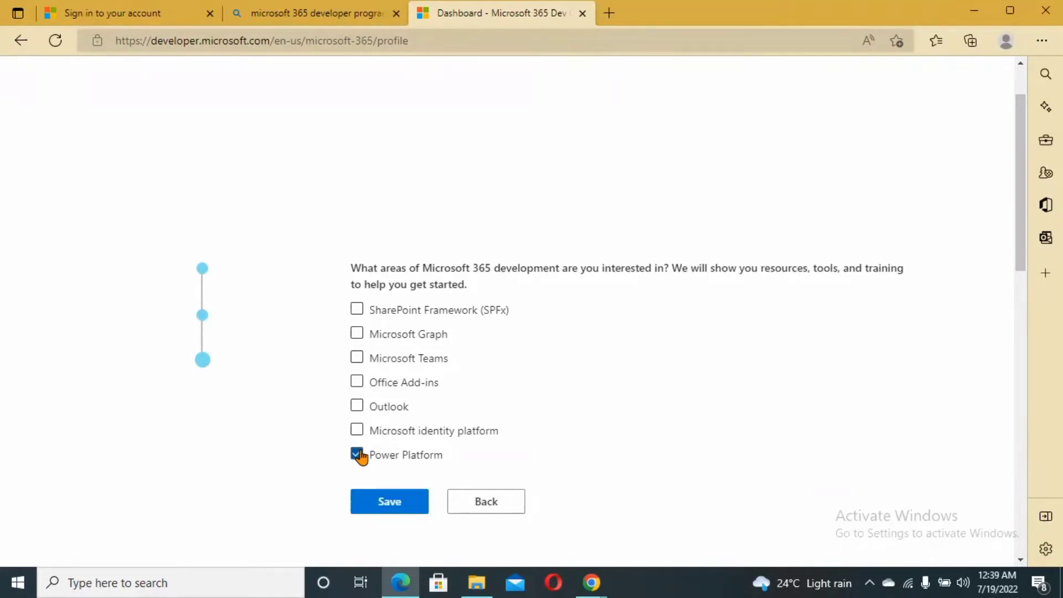
{"action": "left_click", "coordinate": [360, 360]}
{"action": "left_click", "coordinate": [360, 315]}
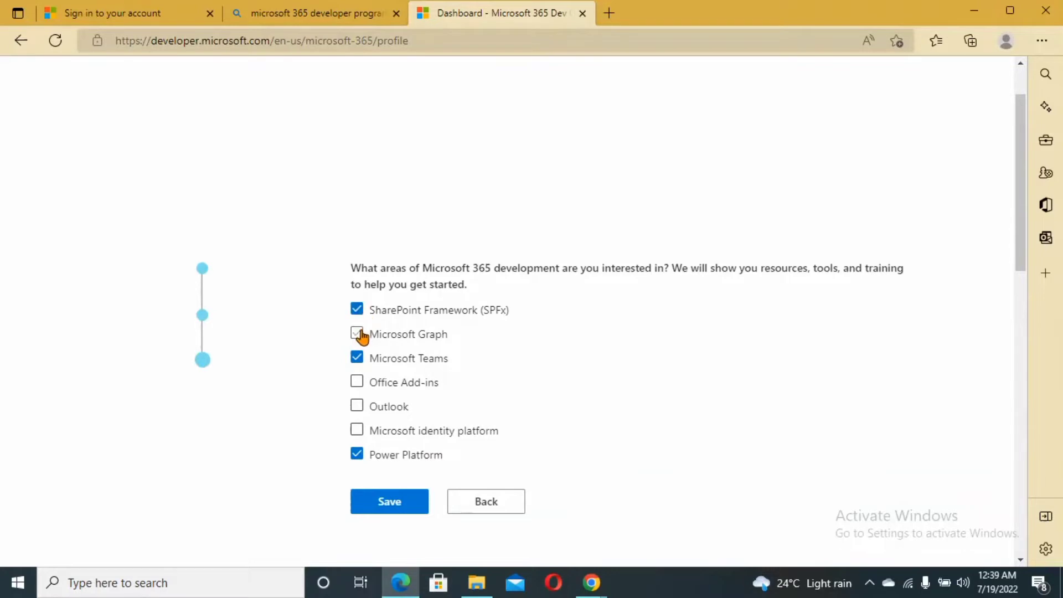
{"action": "left_click", "coordinate": [360, 335]}
{"action": "left_click", "coordinate": [358, 386]}
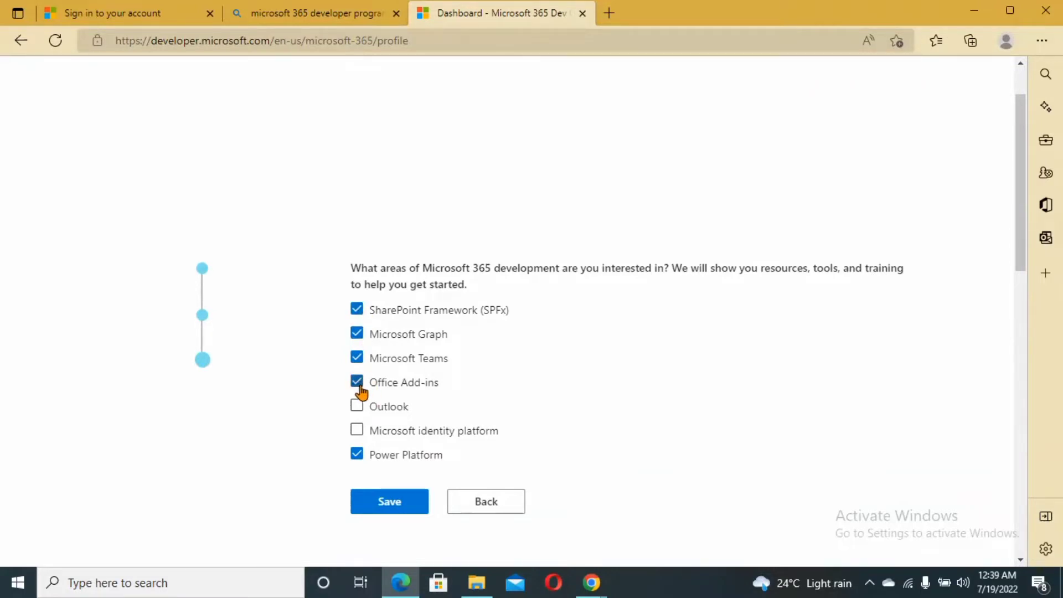
{"action": "left_click", "coordinate": [360, 414]}
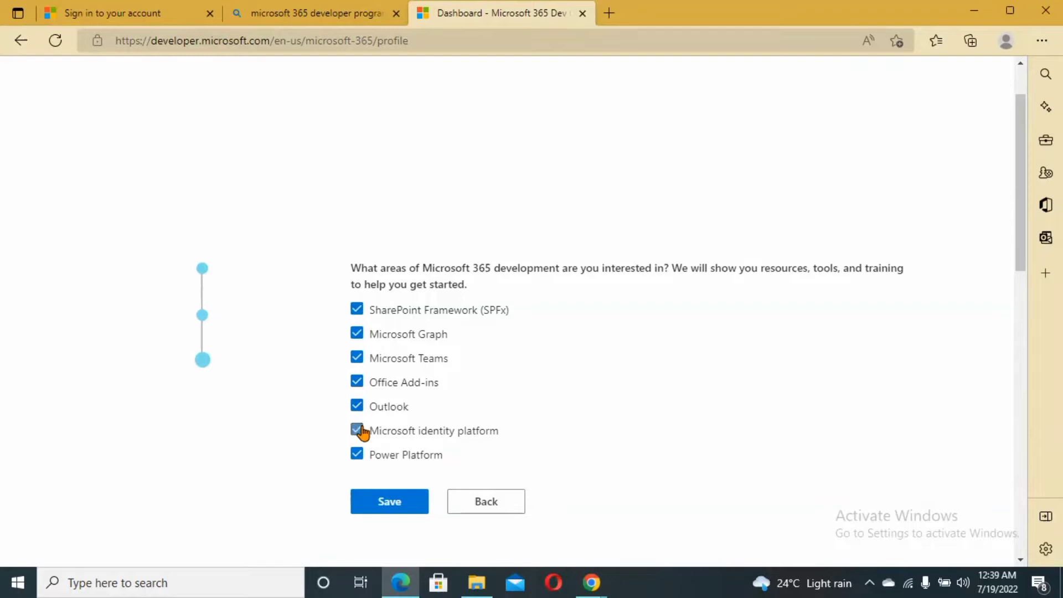
{"action": "left_click", "coordinate": [360, 432]}
{"action": "left_click", "coordinate": [391, 505]}
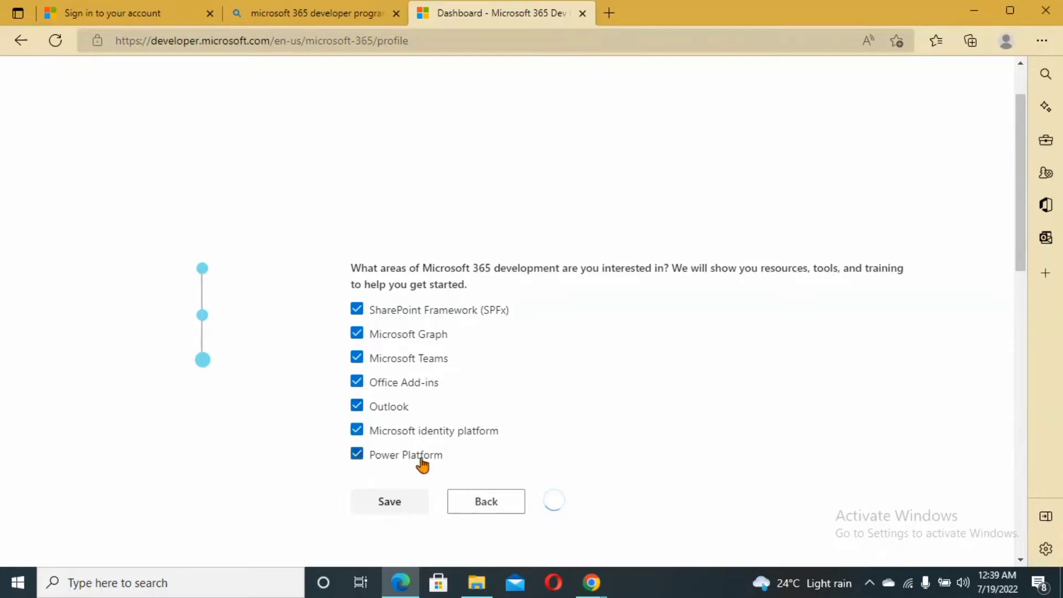
{"action": "left_click", "coordinate": [387, 500]}
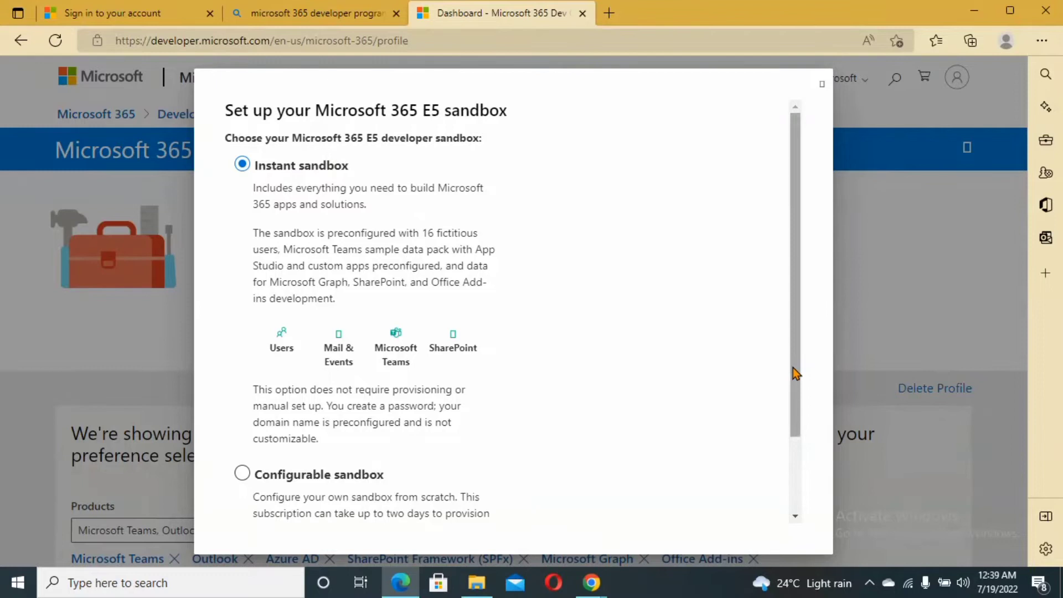
Select Configurable sandbox instead of Instant sandbox for the E5 setup
{"action": "left_click_drag", "start_coordinate": [796, 374], "coordinate": [797, 450]}
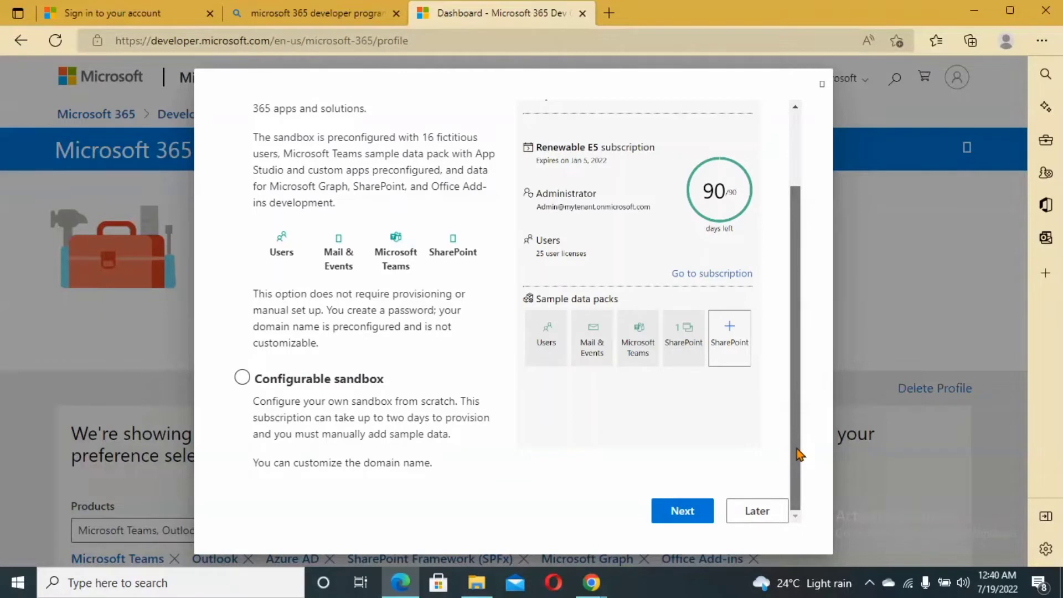
{"action": "scroll", "coordinate": [799, 450], "scroll_direction": "up", "scroll_amount": 3}
{"action": "scroll", "coordinate": [799, 440], "scroll_direction": "down", "scroll_amount": 3}
{"action": "left_click", "coordinate": [257, 382]}
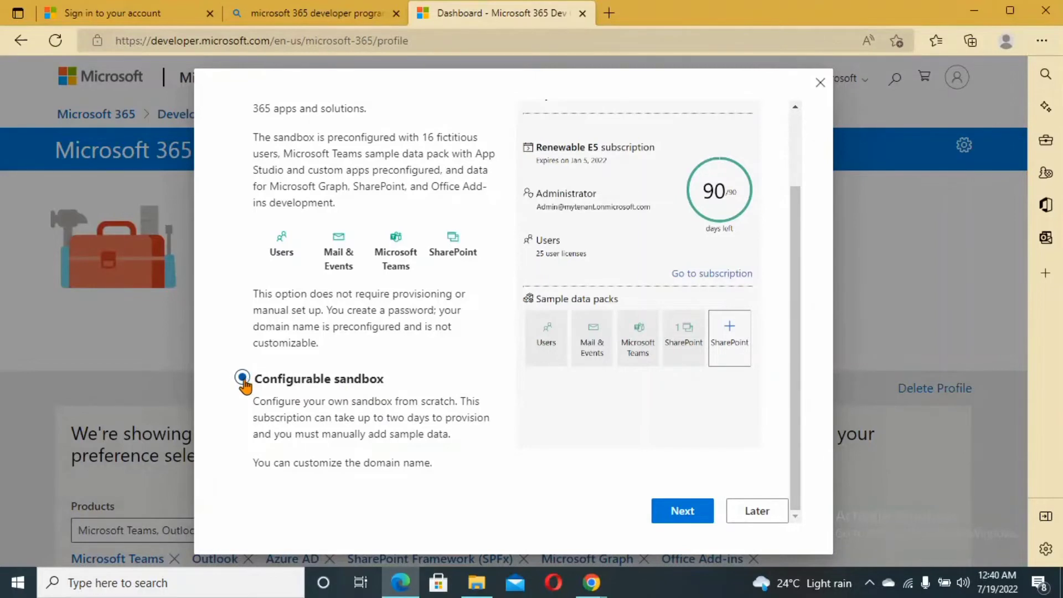
Enter the admin username fabulous and the domain JenzTech
{"action": "left_click", "coordinate": [682, 510]}
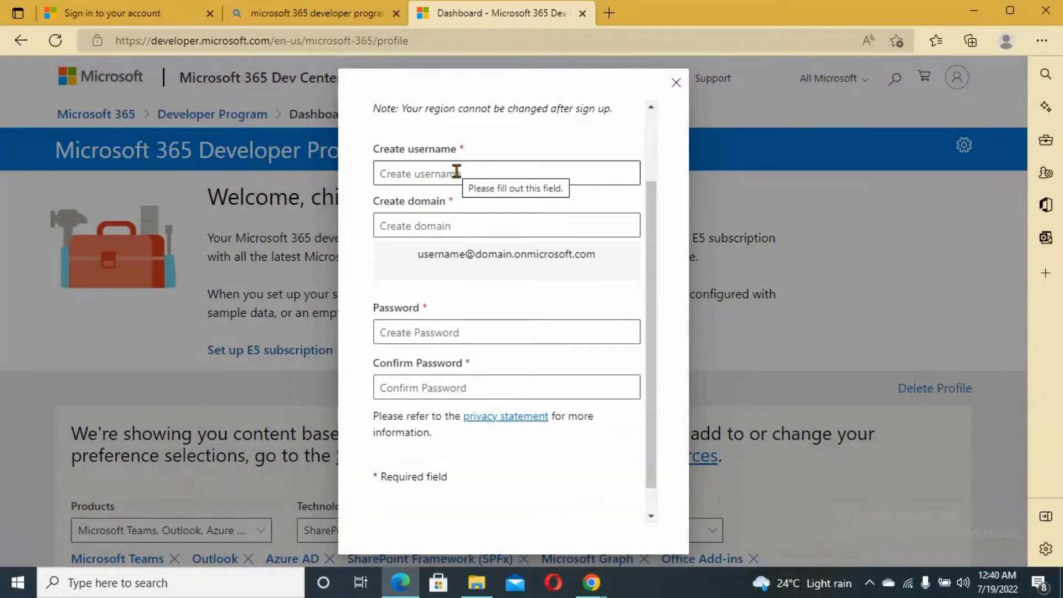
{"action": "left_click", "coordinate": [456, 171]}
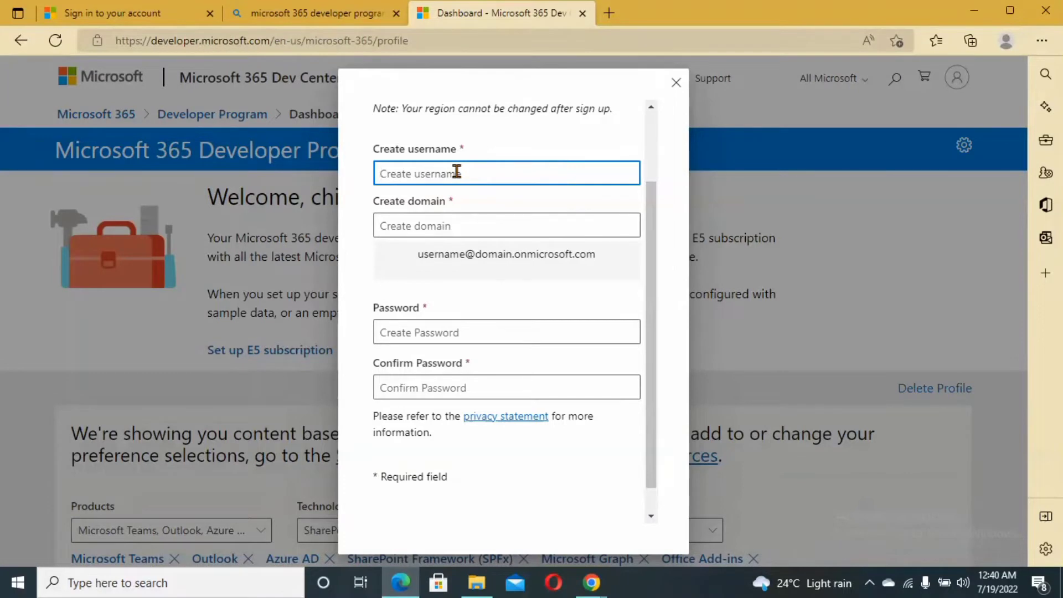
{"action": "type", "text": "f"}
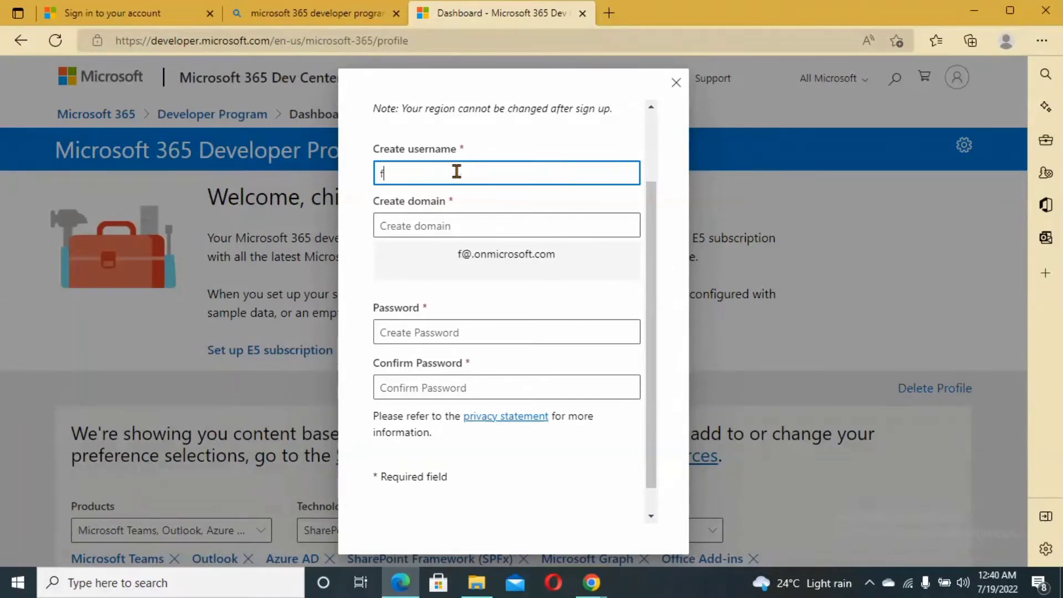
{"action": "type", "text": "abulous"}
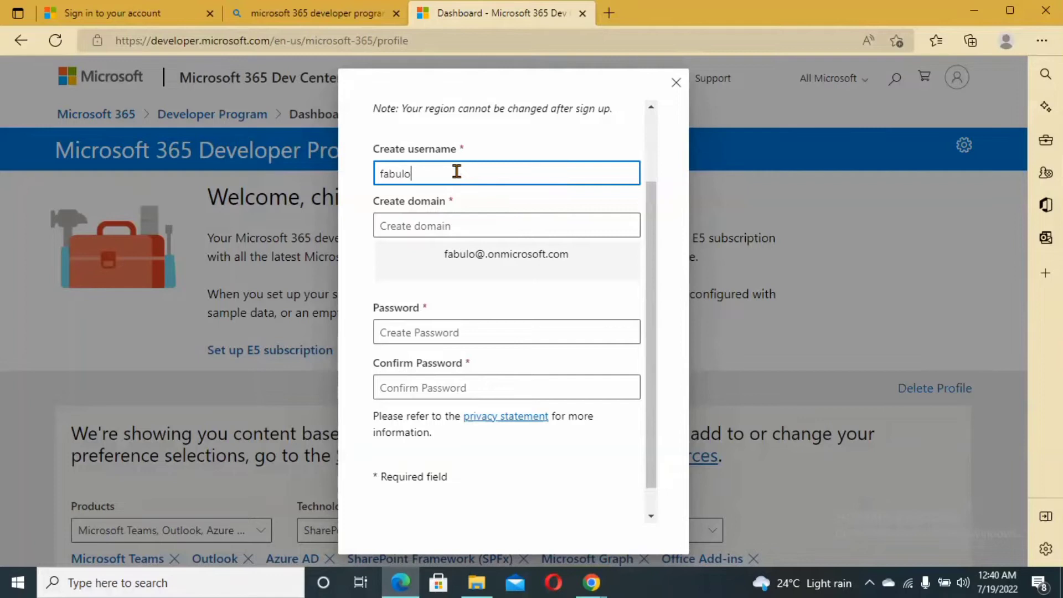
{"action": "left_click", "coordinate": [433, 225]}
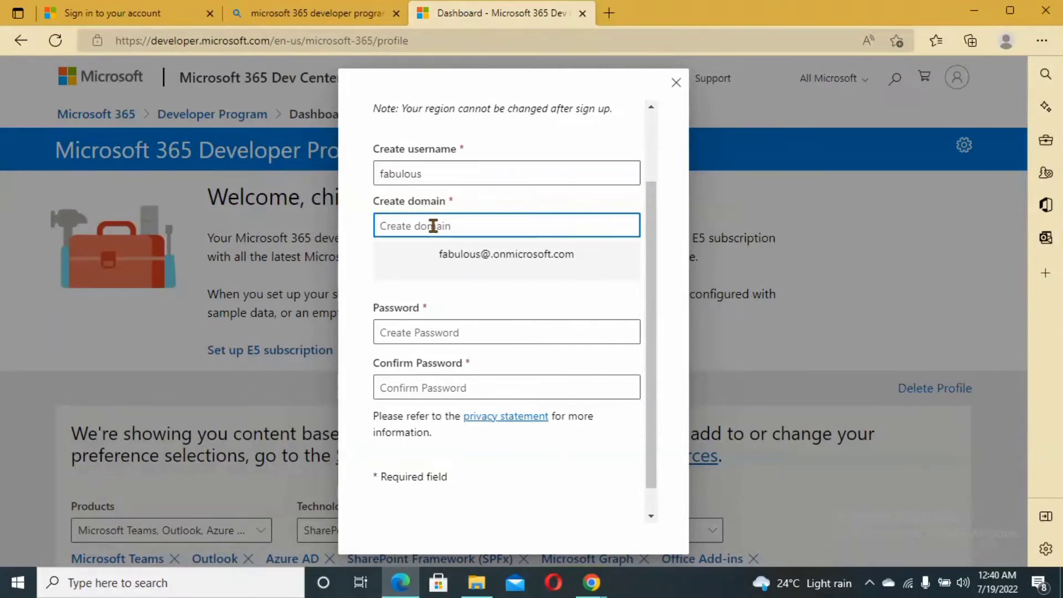
{"action": "type", "text": "J"}
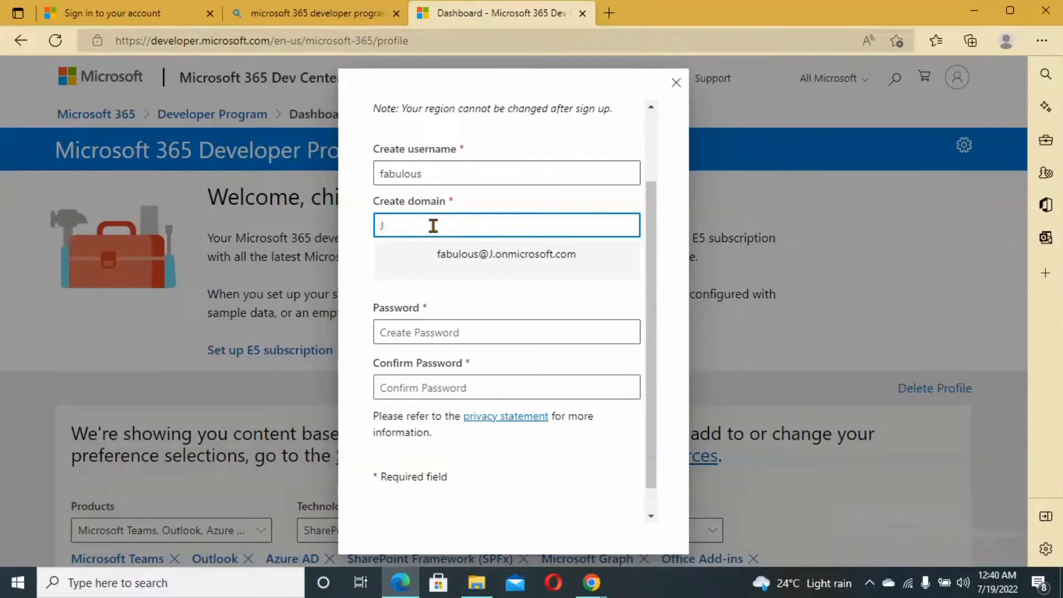
{"action": "type", "text": "en"}
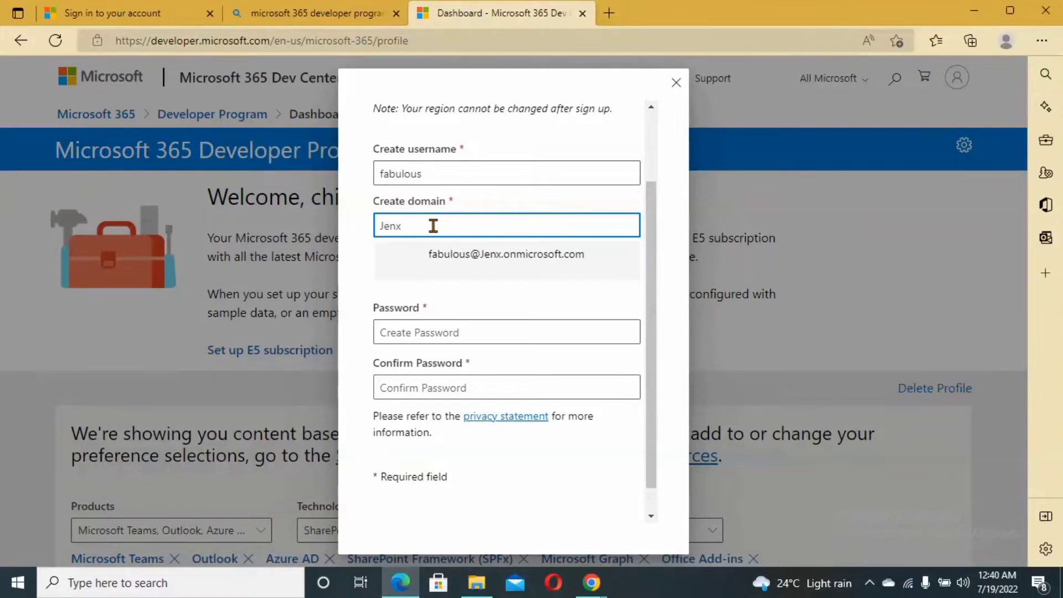
{"action": "type", "text": "zTe"}
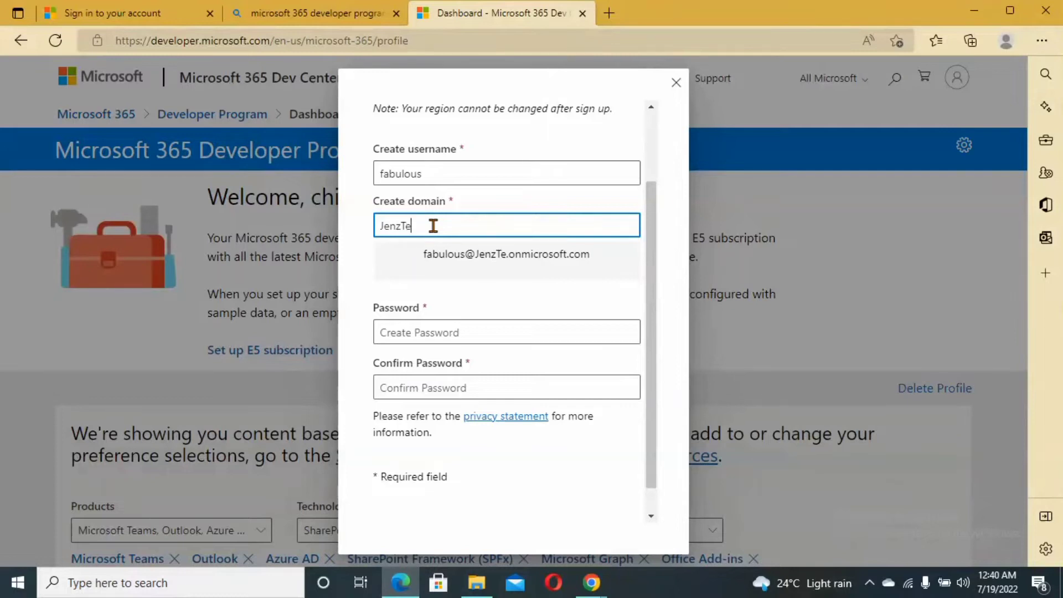
{"action": "type", "text": "ch"}
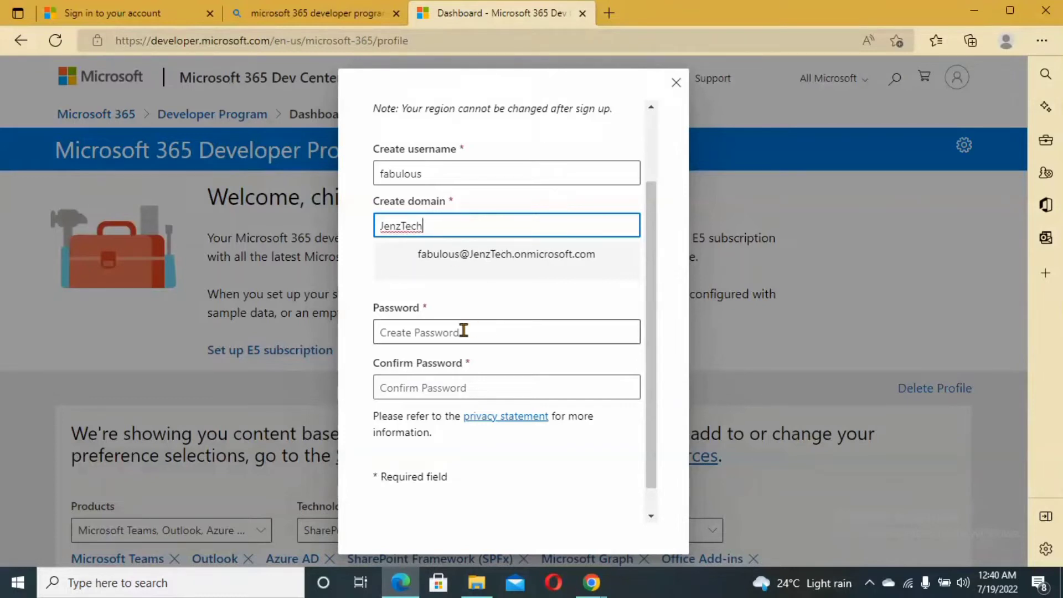
Fill both password fields with the browser's suggested strong password after rejected attempts
{"action": "left_click", "coordinate": [463, 331]}
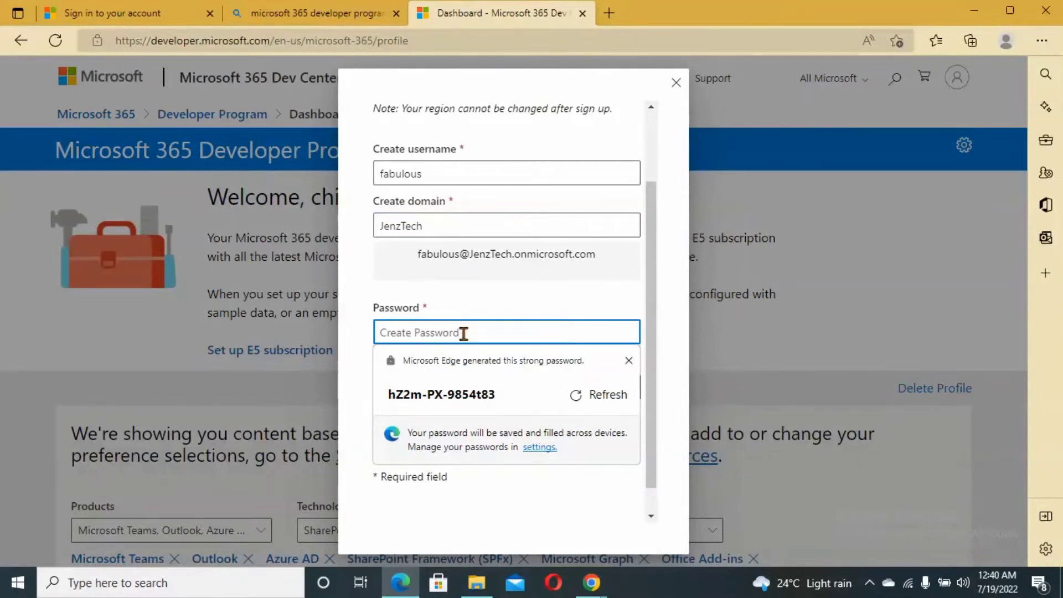
{"action": "type", "text": "••••••"}
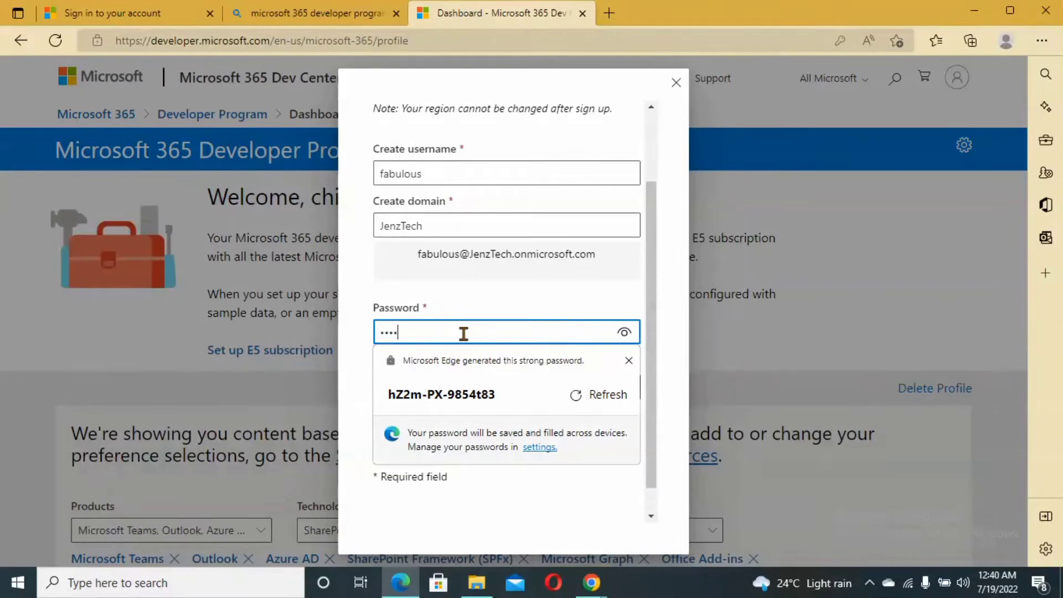
{"action": "type", "text": "••"}
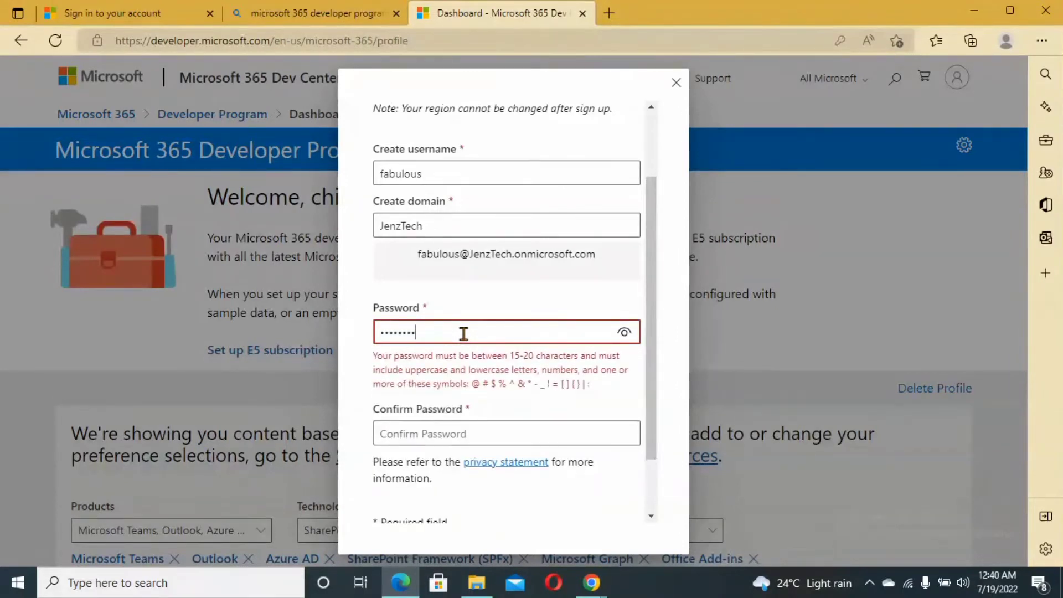
{"action": "key", "text": "BackSpace"}
{"action": "key", "text": "BackSpace"}
{"action": "key", "text": "BackSpace"}
{"action": "key", "text": "BackSpace"}
{"action": "key", "text": "BackSpace"}
{"action": "key", "text": "BackSpace"}
{"action": "key", "text": "BackSpace"}
{"action": "key", "text": "BackSpace"}
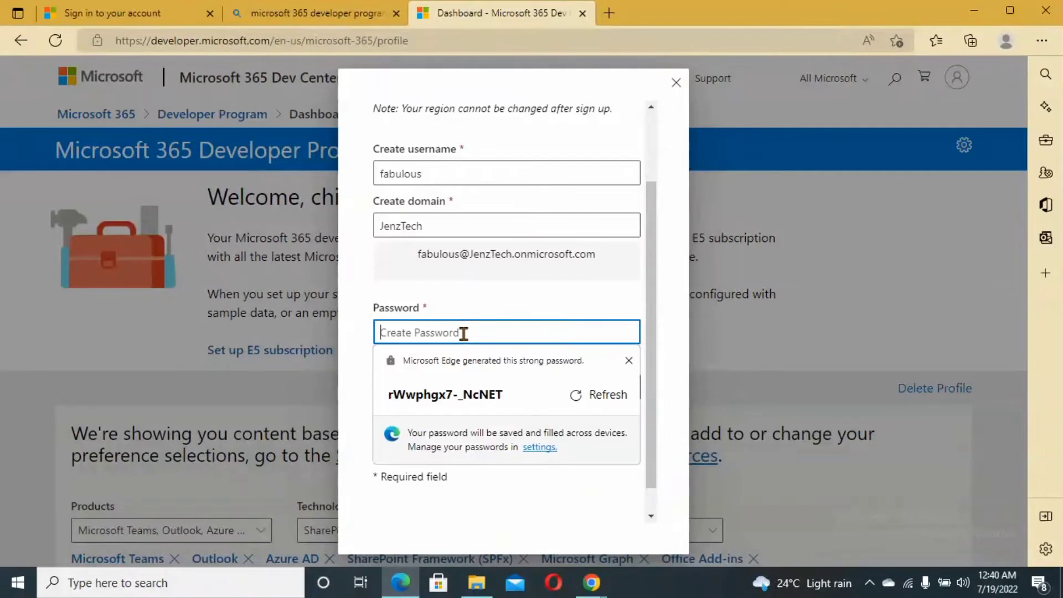
{"action": "type", "text": "••••"}
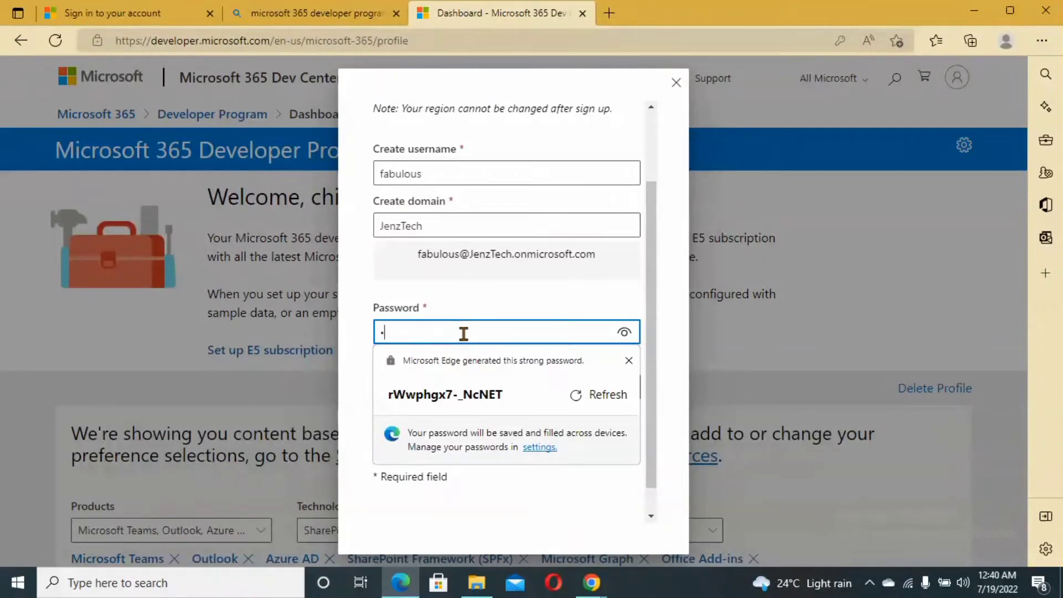
{"action": "type", "text": "•••••"}
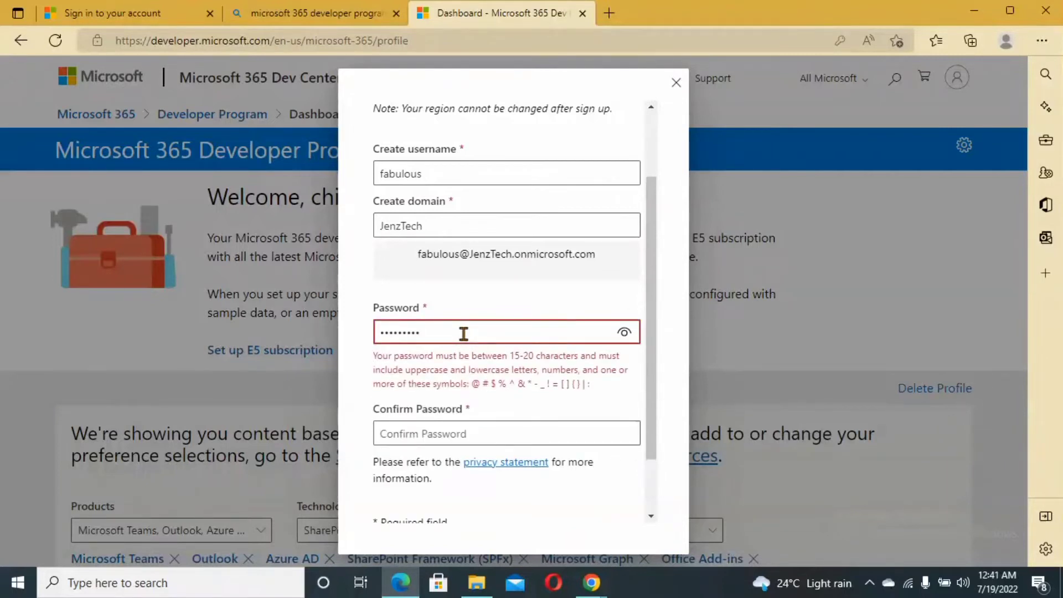
{"action": "type", "text": "••"}
{"action": "left_click", "coordinate": [479, 333]}
{"action": "key", "text": "BackSpace"}
{"action": "key", "text": "BackSpace"}
{"action": "key", "text": "BackSpace"}
{"action": "key", "text": "BackSpace"}
{"action": "key", "text": "BackSpace"}
{"action": "key", "text": "BackSpace"}
{"action": "key", "text": "BackSpace"}
{"action": "key", "text": "BackSpace"}
{"action": "key", "text": "BackSpace"}
{"action": "key", "text": "BackSpace"}
{"action": "key", "text": "BackSpace"}
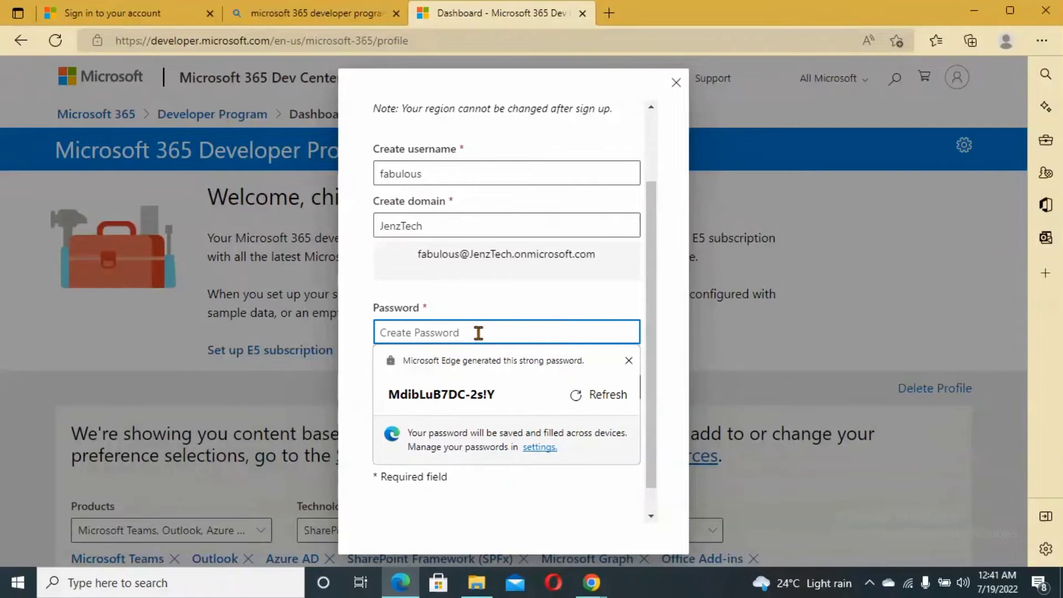
{"action": "type", "text": "••••••"}
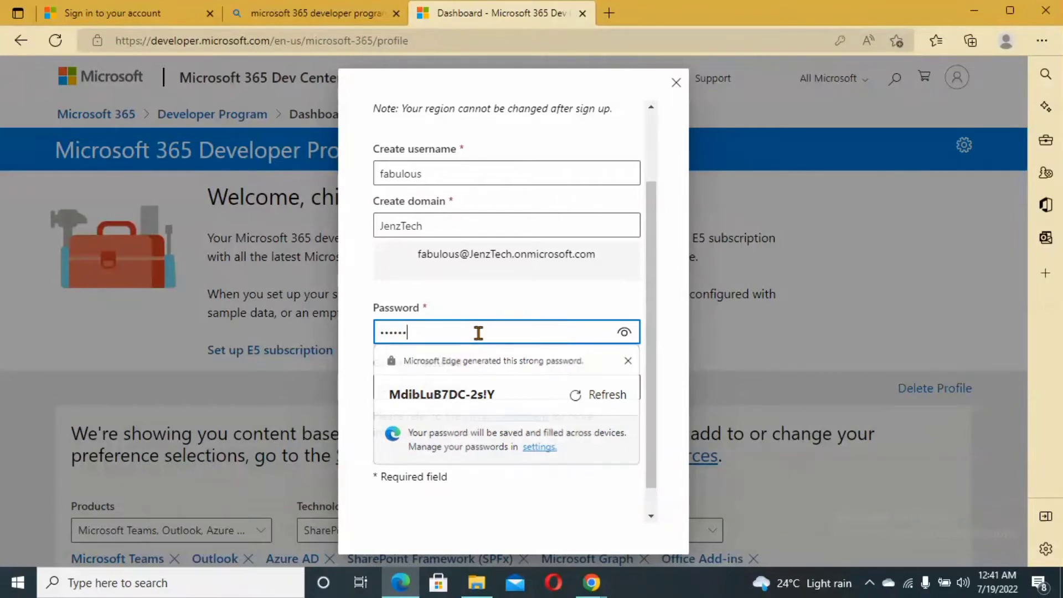
{"action": "type", "text": "•••"}
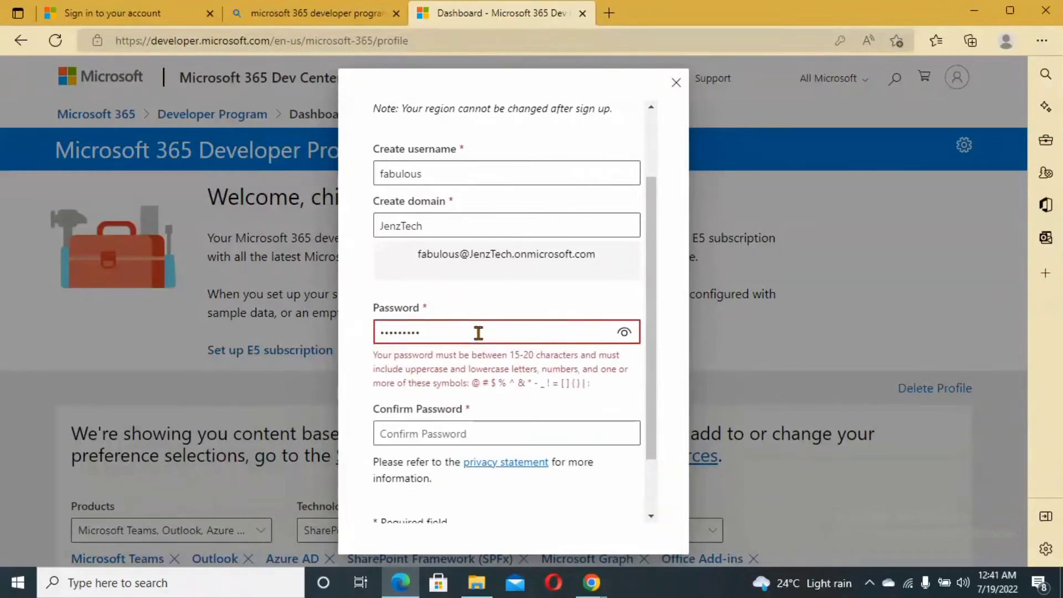
{"action": "type", "text": "•••"}
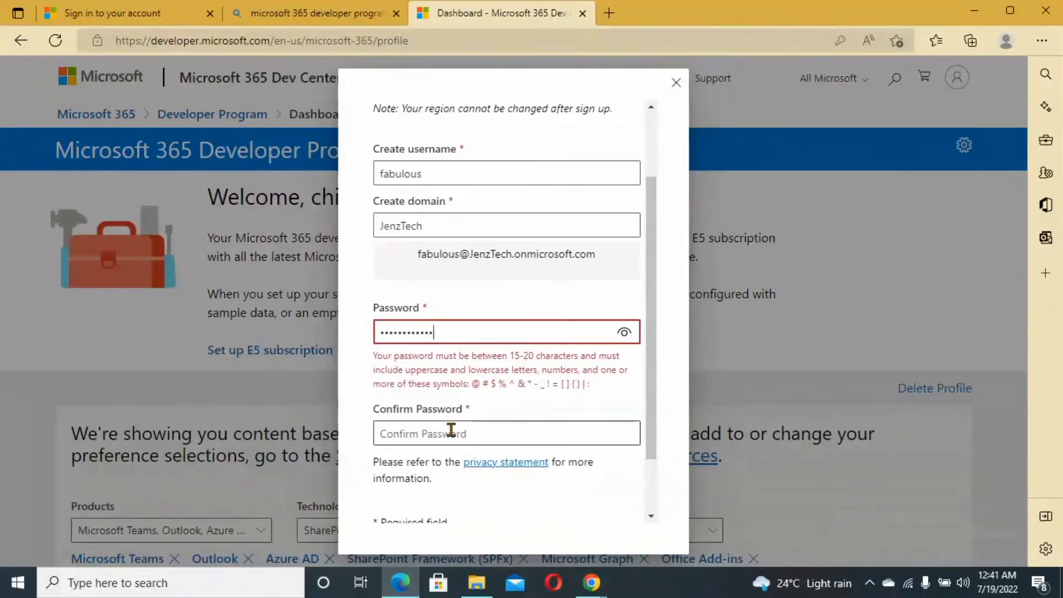
{"action": "left_click", "coordinate": [451, 430]}
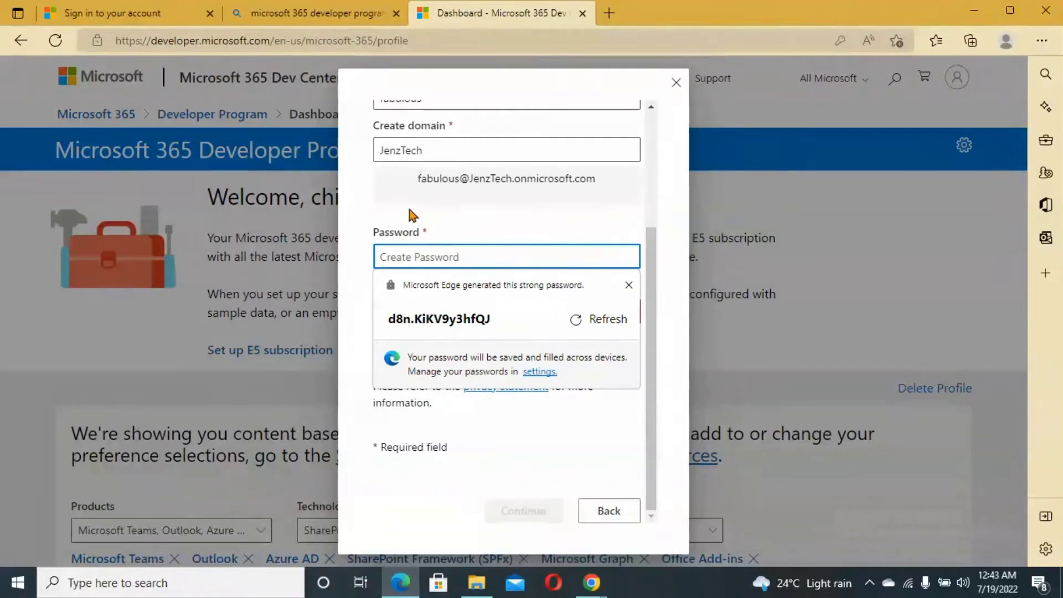
{"action": "left_click", "coordinate": [475, 327]}
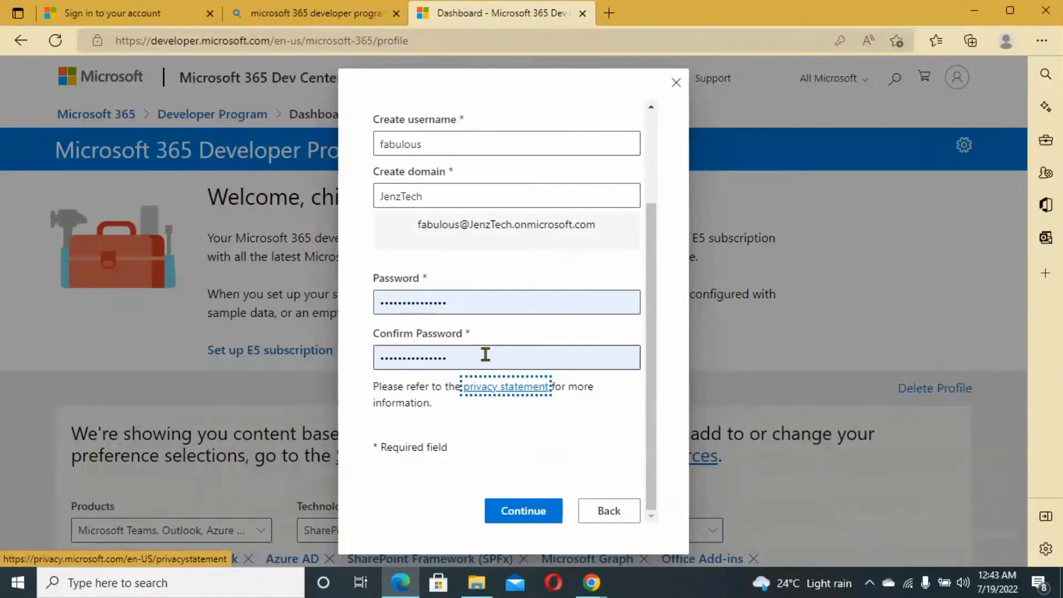
Submit the admin details, enter the SMS verification code for the security phone, and set up
{"action": "left_click", "coordinate": [521, 512]}
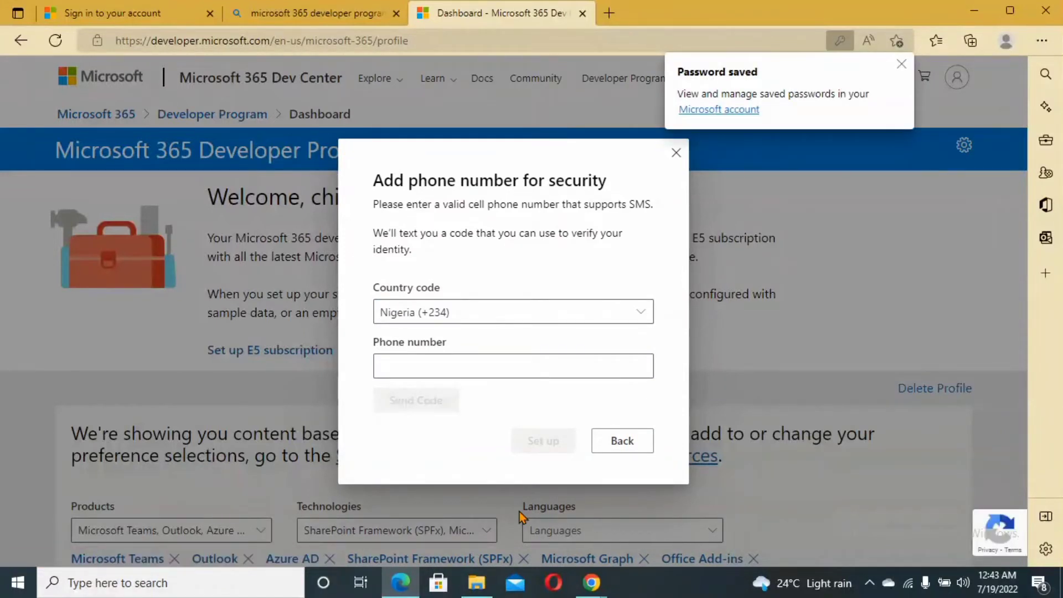
{"action": "left_click", "coordinate": [484, 364]}
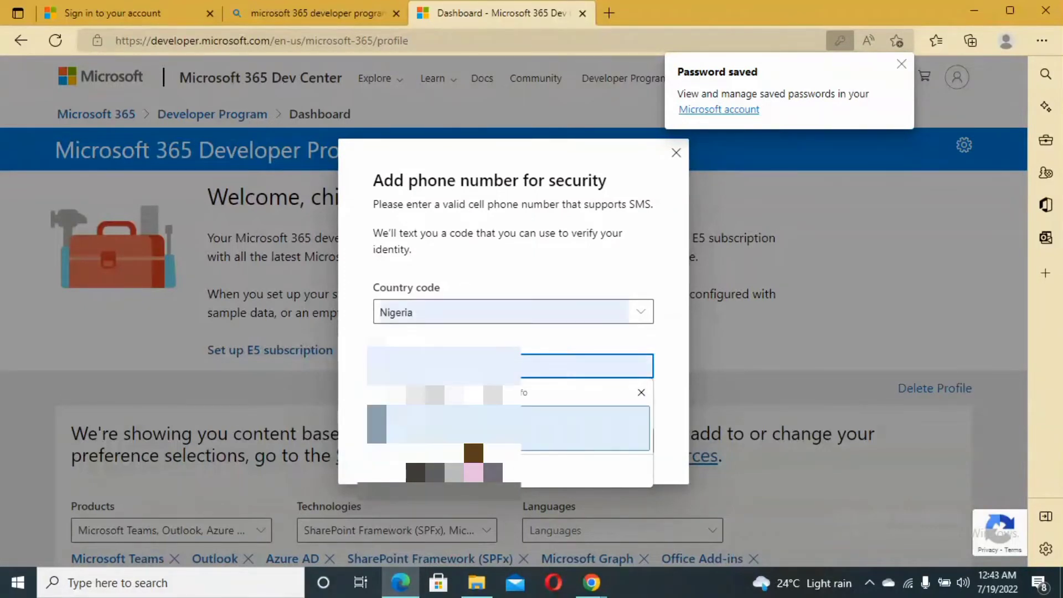
{"action": "key", "text": "shift+Tab"}
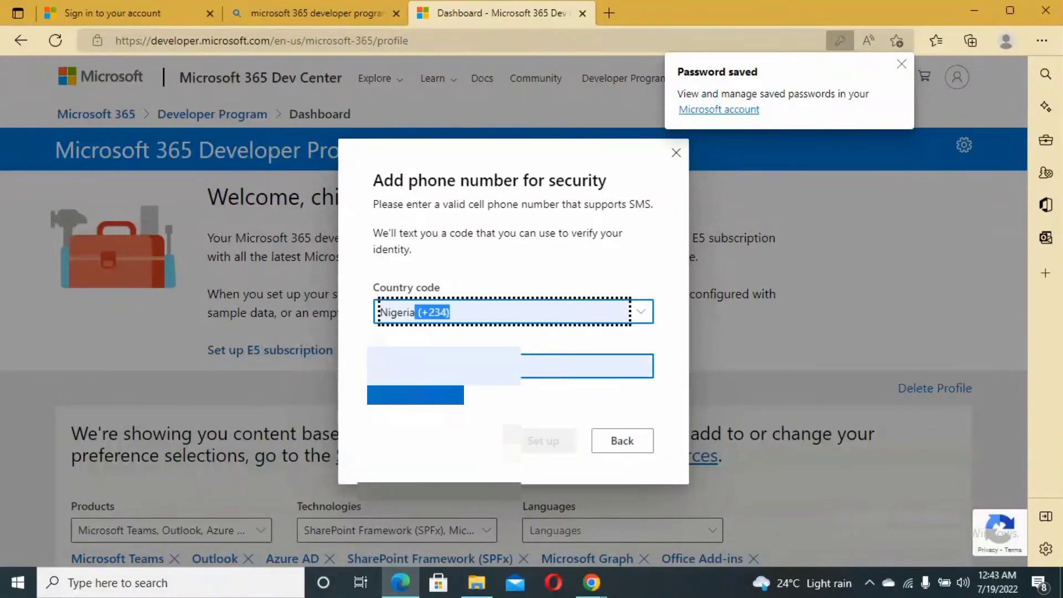
{"action": "key", "text": "Tab"}
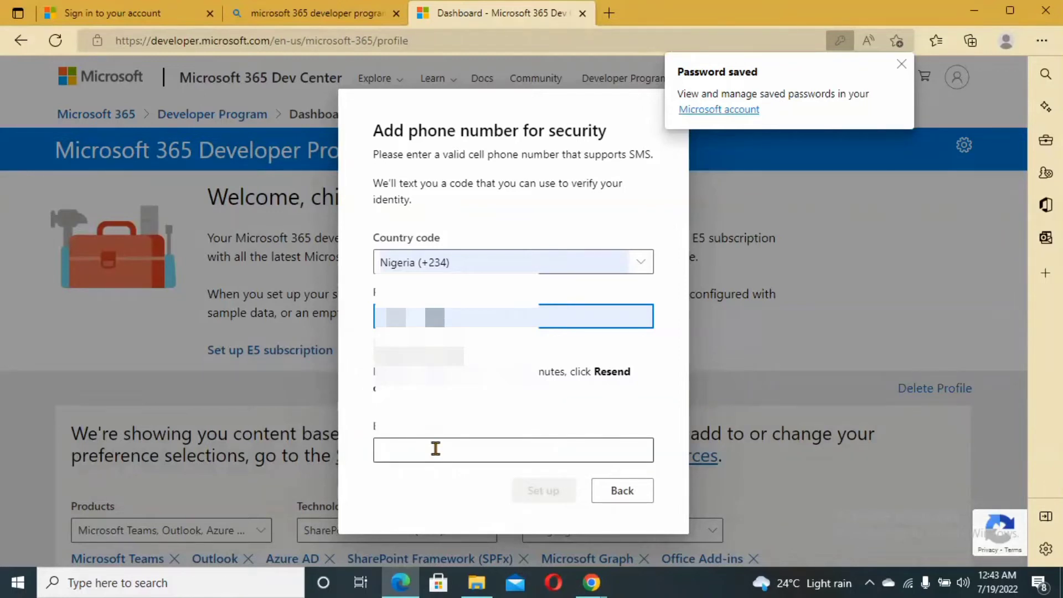
{"action": "left_click", "coordinate": [436, 449]}
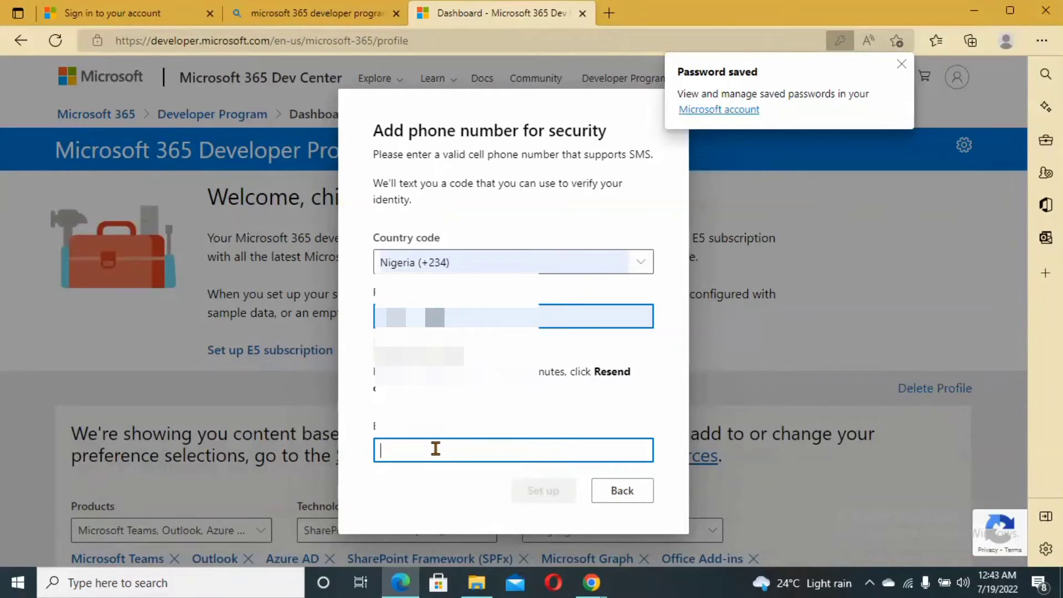
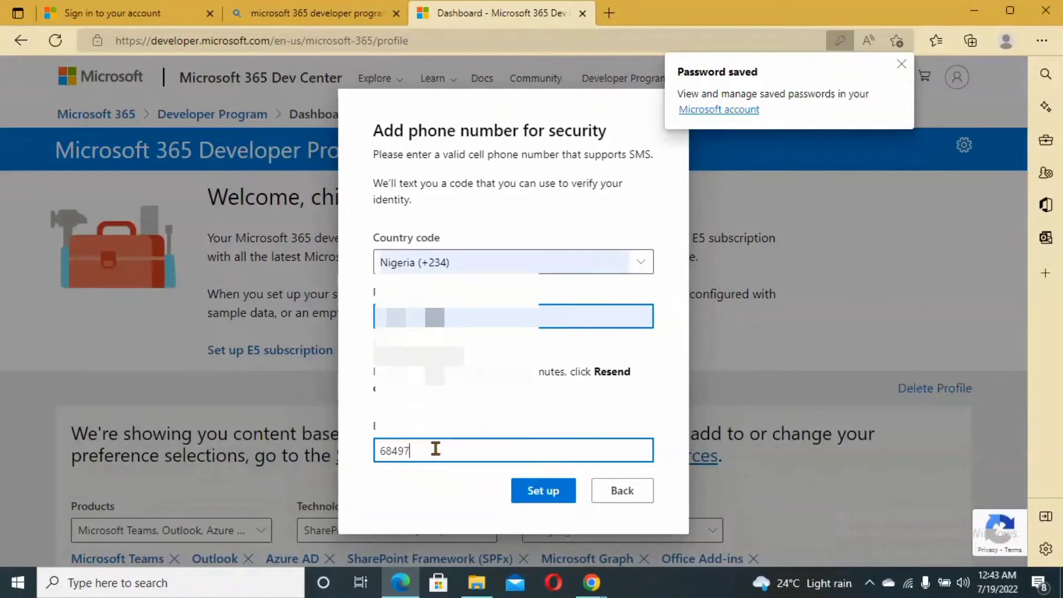
{"action": "left_click", "coordinate": [543, 495]}
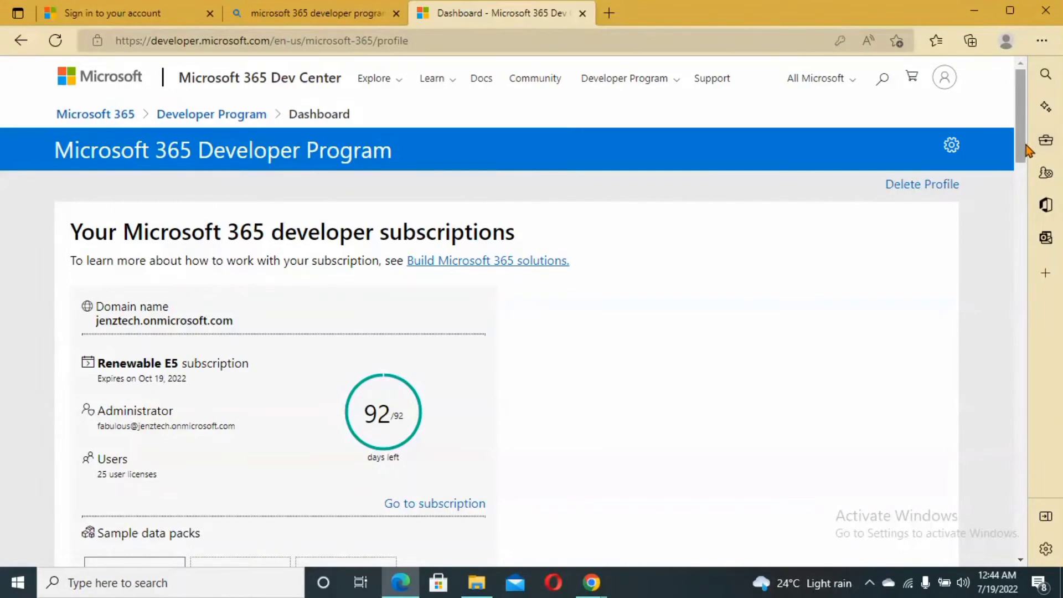
Scroll the dashboard to view the Renewable E5 subscription with 92 days left
{"action": "left_click_drag", "start_coordinate": [1025, 151], "coordinate": [1023, 165]}
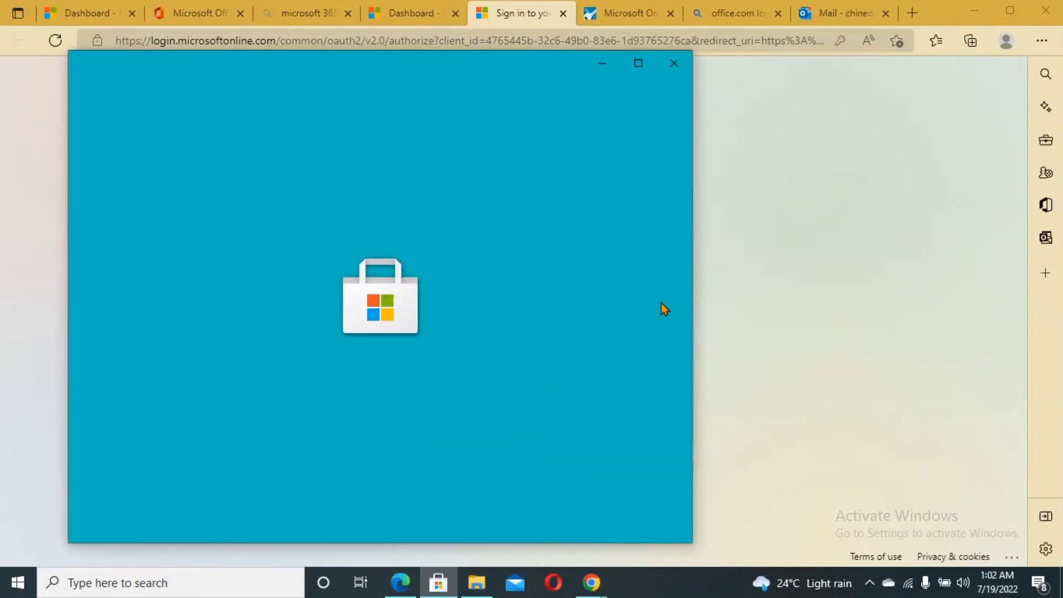
Close the stray Store window and sign in with the admin password
{"action": "left_click", "coordinate": [677, 64]}
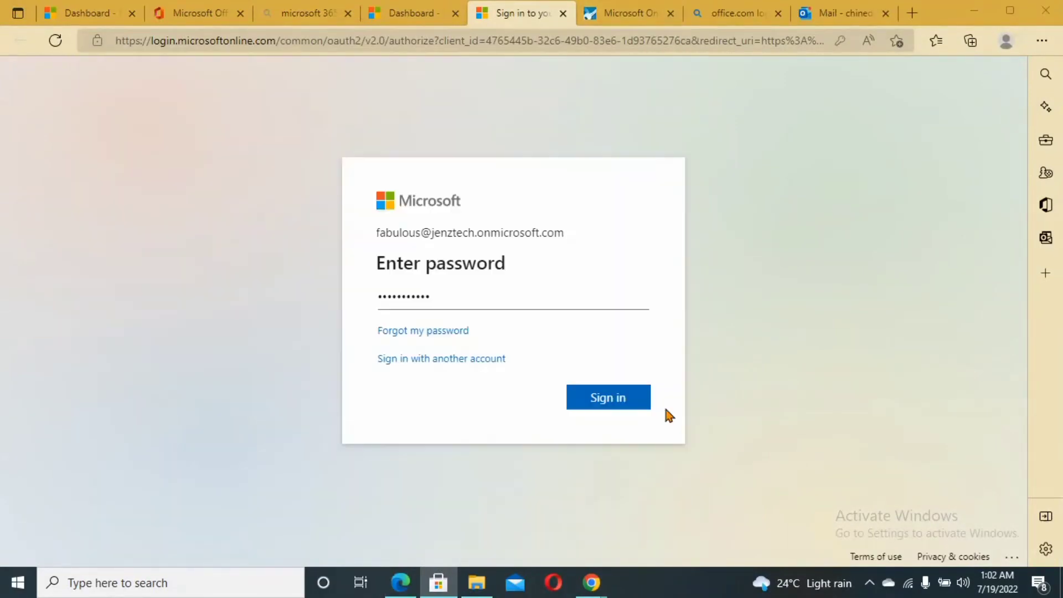
{"action": "left_click", "coordinate": [621, 398]}
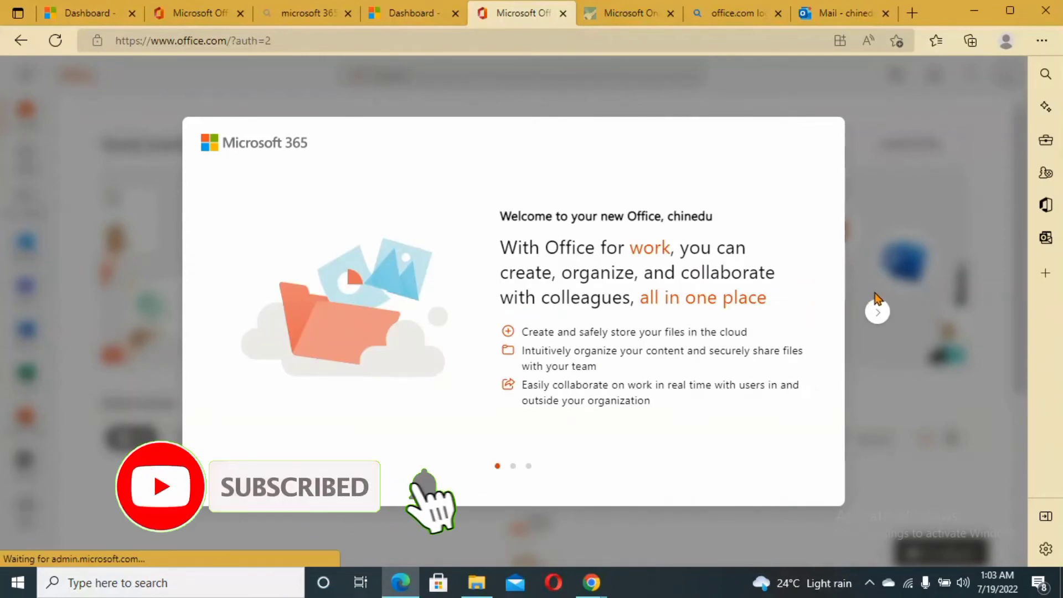
Move forward and back through the Office welcome slides, then finish the tour
{"action": "left_click", "coordinate": [878, 312]}
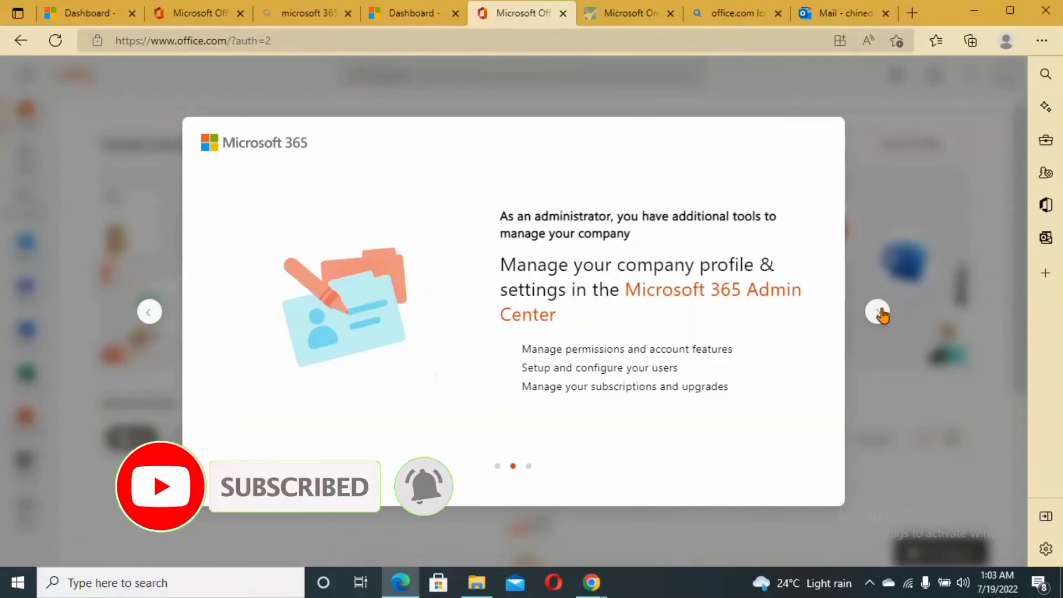
{"action": "left_click", "coordinate": [879, 313]}
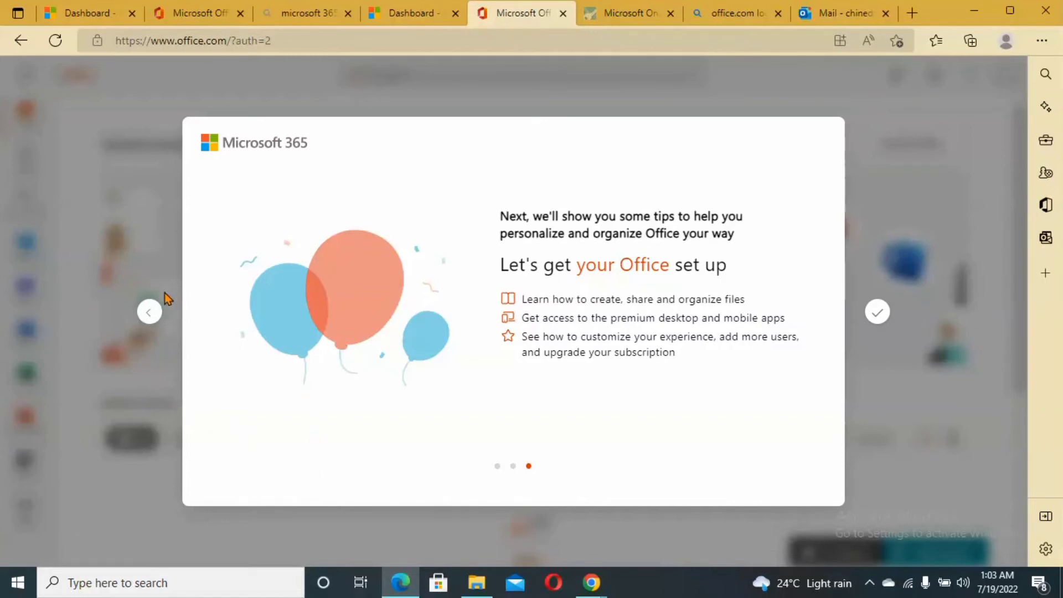
{"action": "left_click", "coordinate": [156, 316]}
{"action": "left_click", "coordinate": [156, 317]}
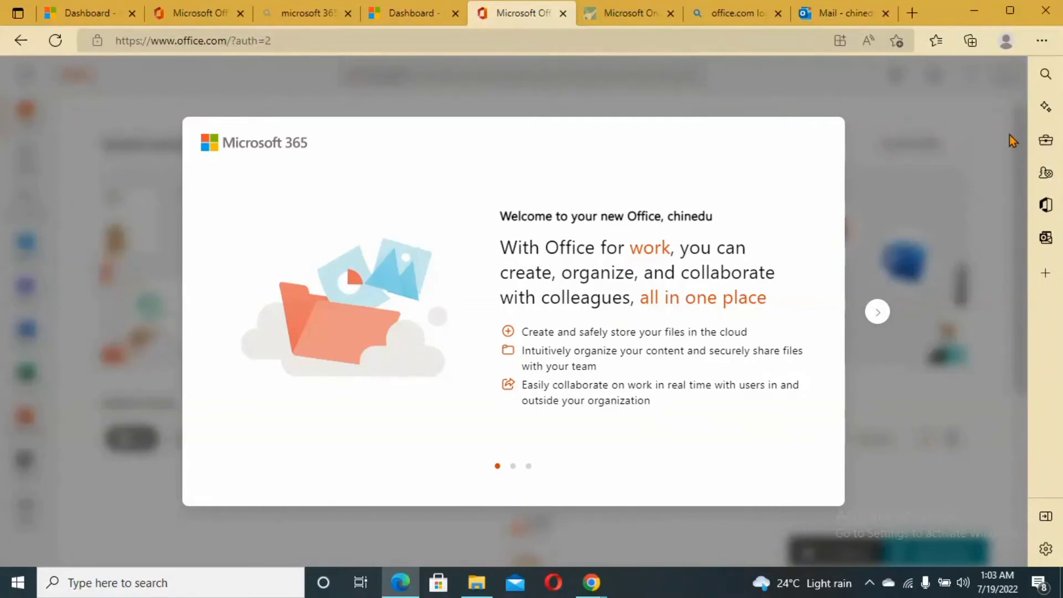
{"action": "left_click", "coordinate": [877, 311]}
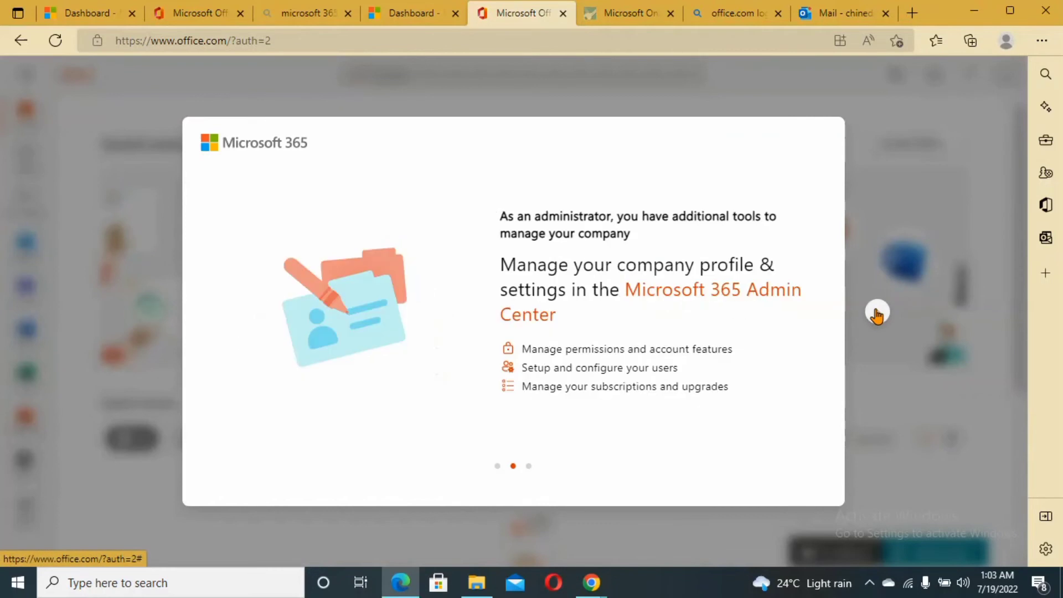
{"action": "left_click", "coordinate": [878, 313]}
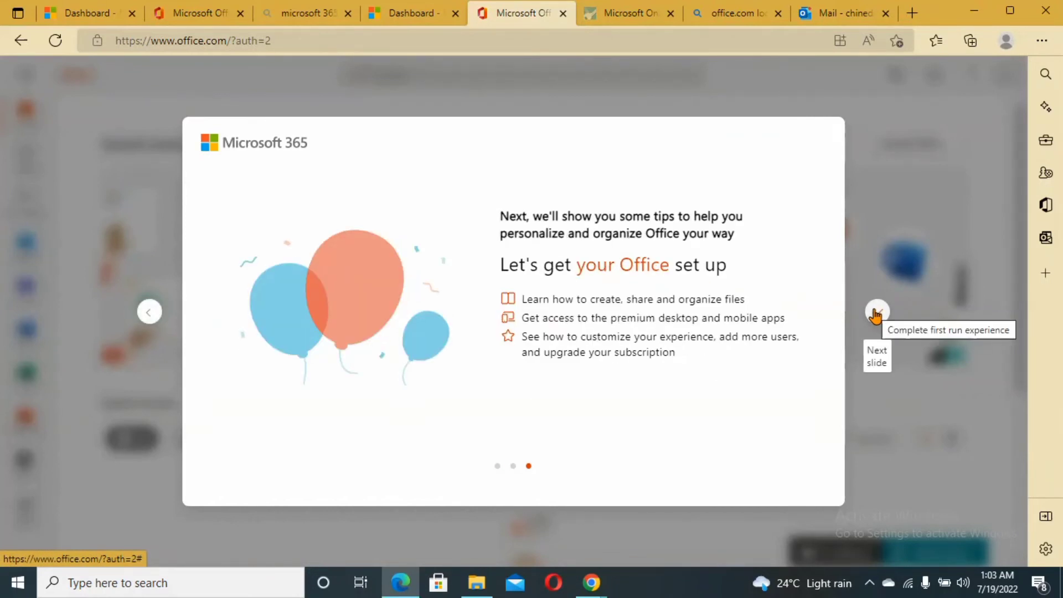
{"action": "left_click", "coordinate": [877, 312]}
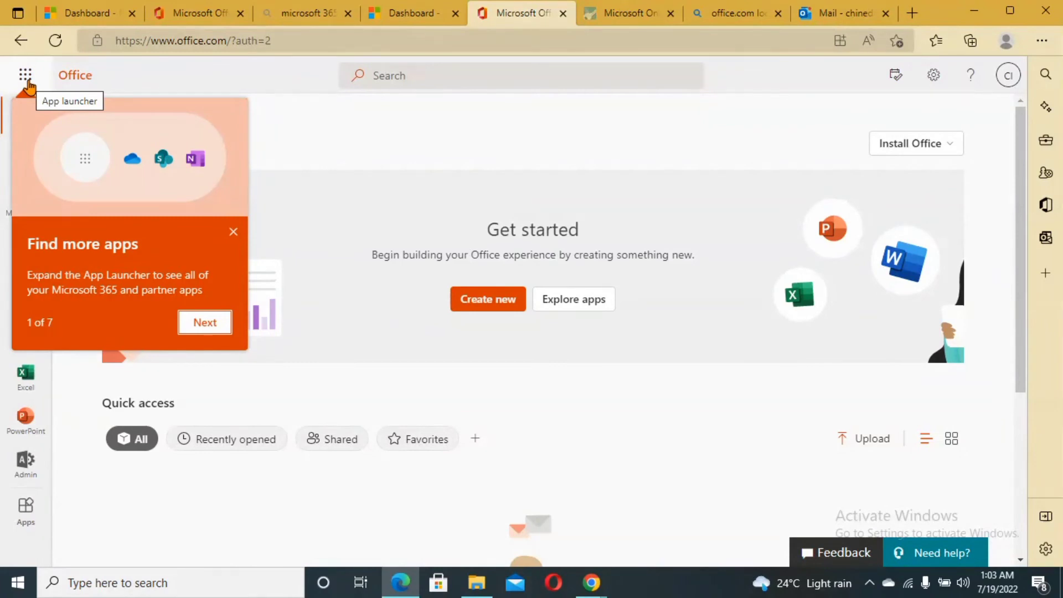
{"action": "left_click", "coordinate": [28, 83]}
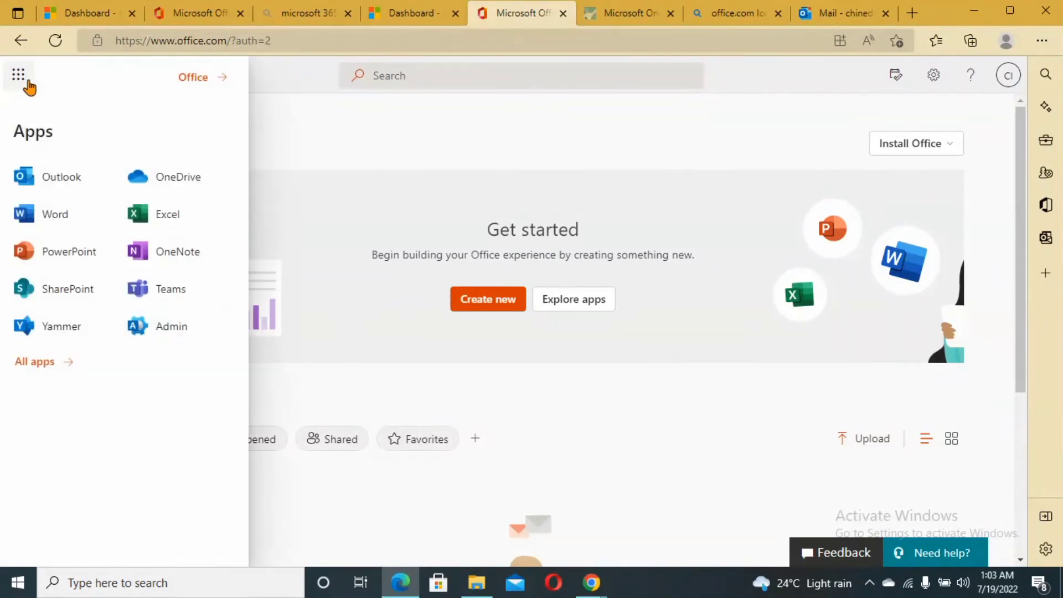
{"action": "left_click", "coordinate": [48, 363]}
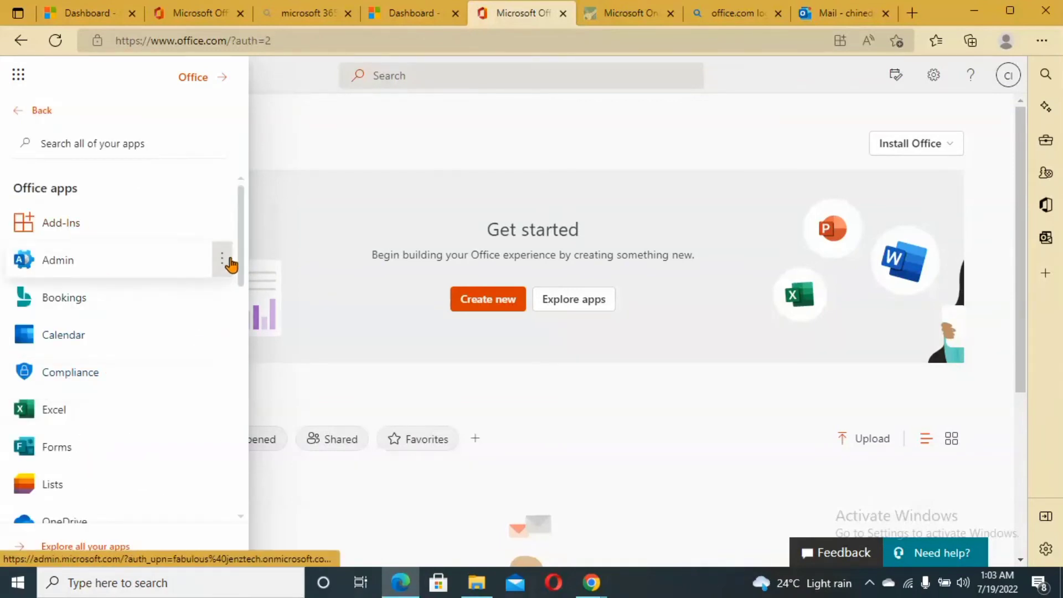
{"action": "left_click_drag", "start_coordinate": [245, 260], "coordinate": [238, 218]}
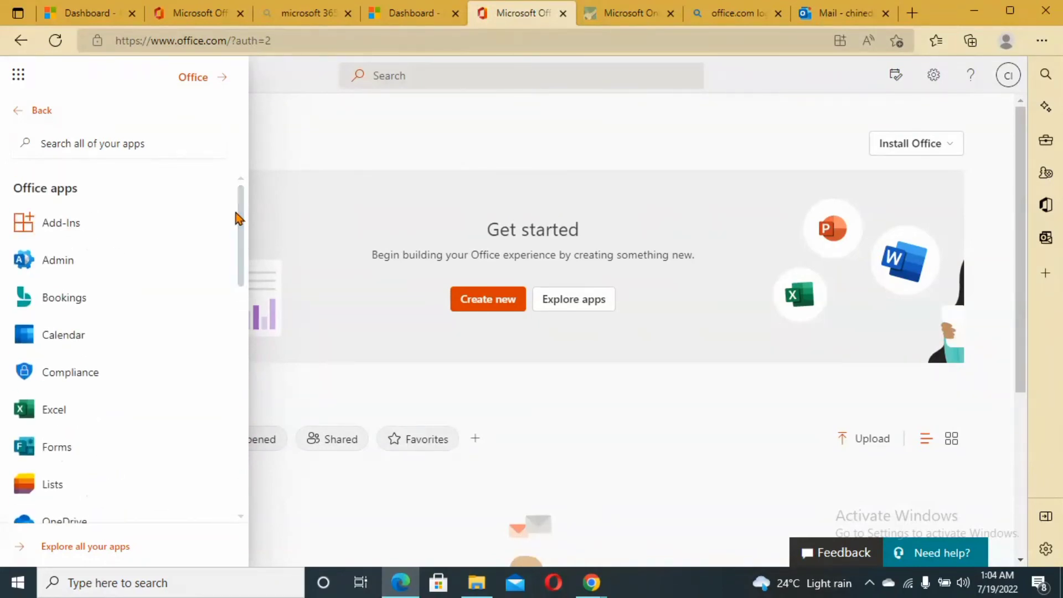
Download the Office 365 desktop apps installer from the home page, then bring up the Install Office options again
{"action": "left_click", "coordinate": [287, 123]}
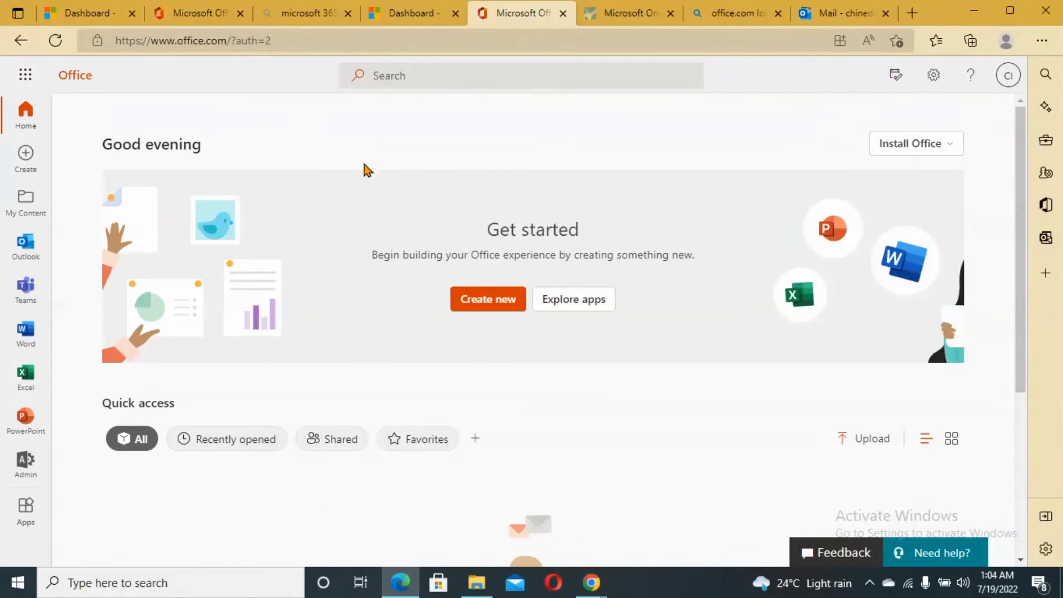
{"action": "left_click", "coordinate": [950, 150]}
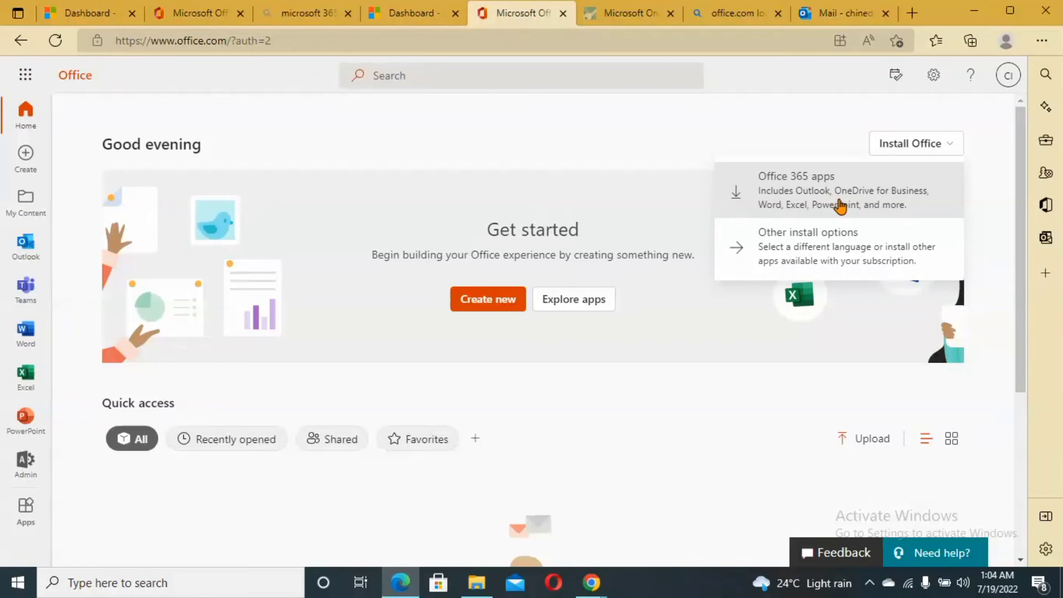
{"action": "left_click", "coordinate": [791, 196]}
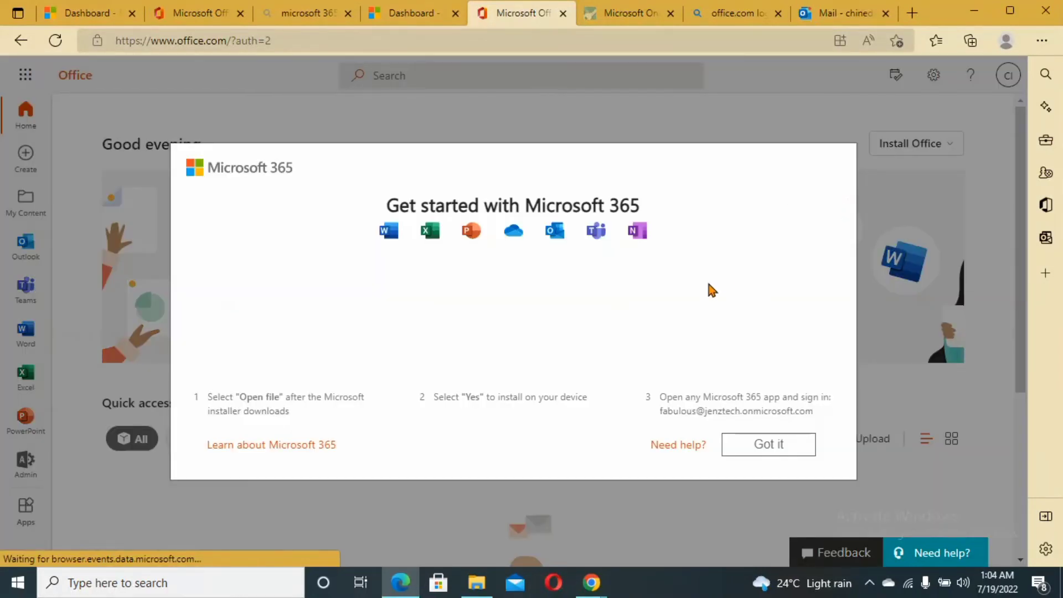
{"action": "left_click", "coordinate": [770, 450]}
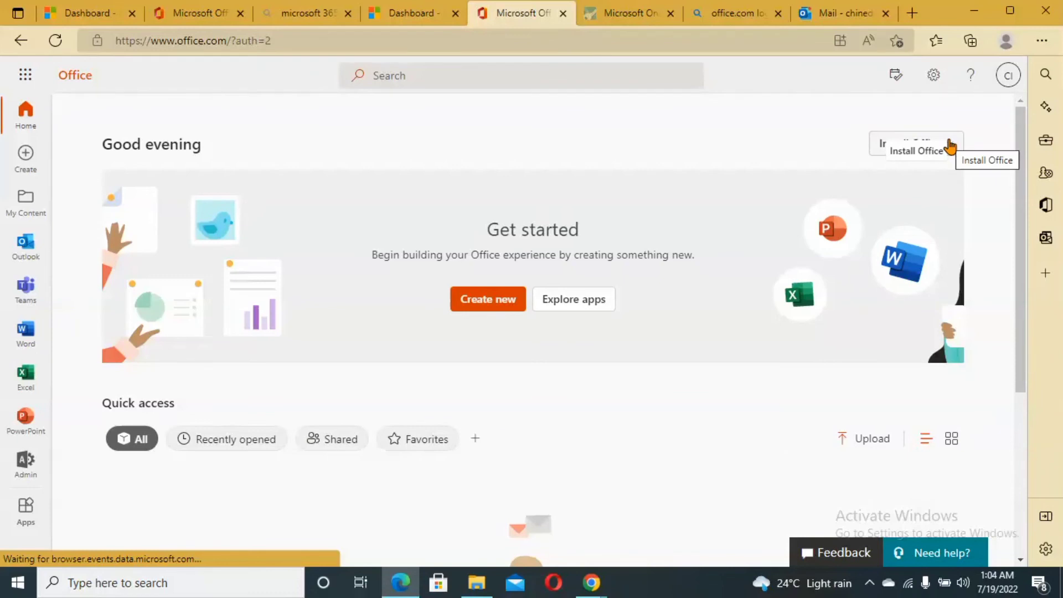
{"action": "left_click", "coordinate": [949, 145]}
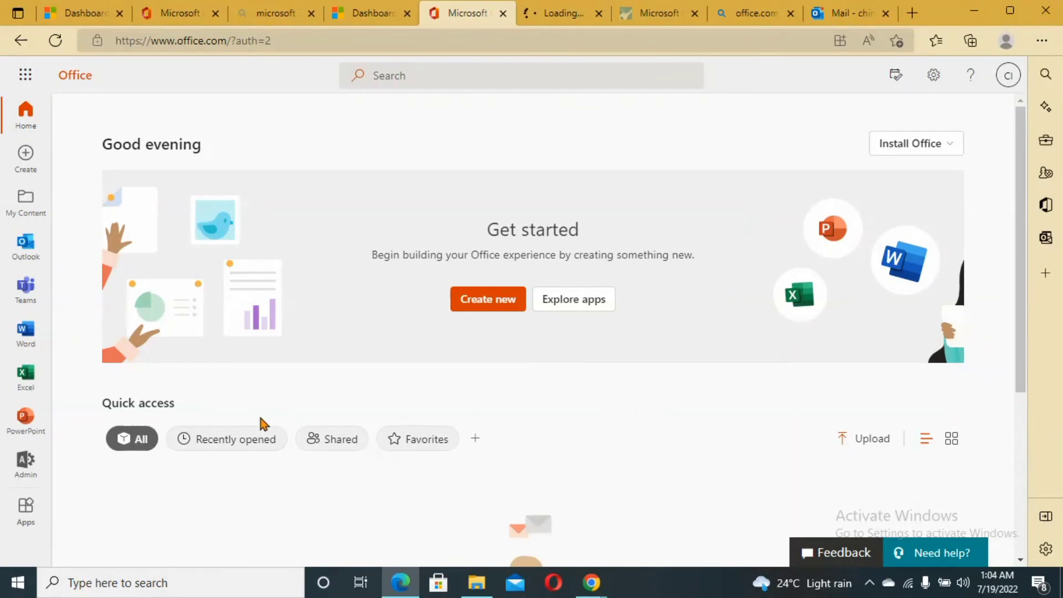
Visit the Excel start page, then the Word start page, from the left navigation rail
{"action": "left_click", "coordinate": [24, 376]}
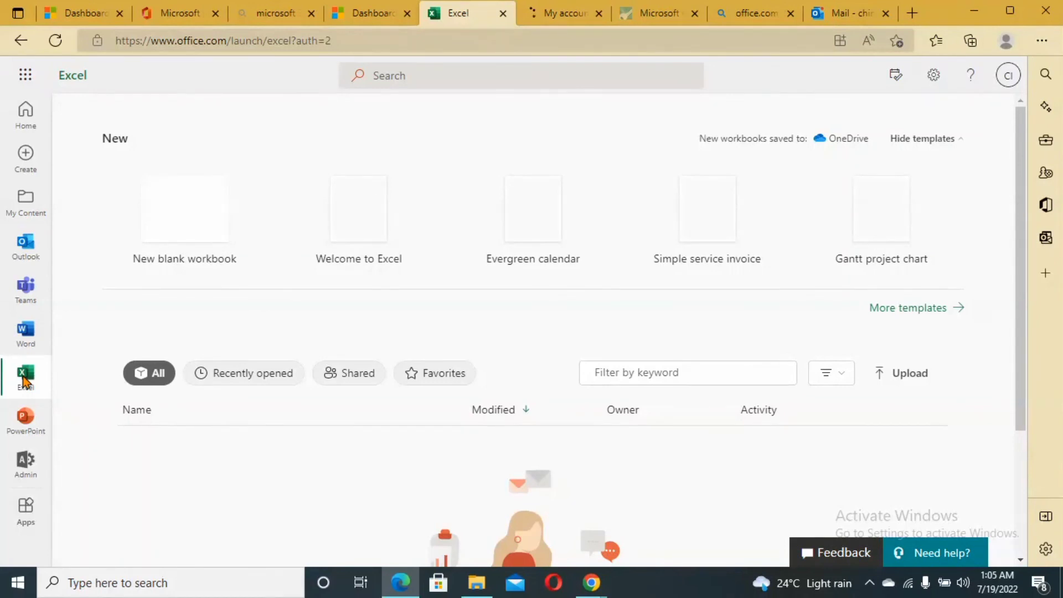
{"action": "left_click", "coordinate": [25, 327]}
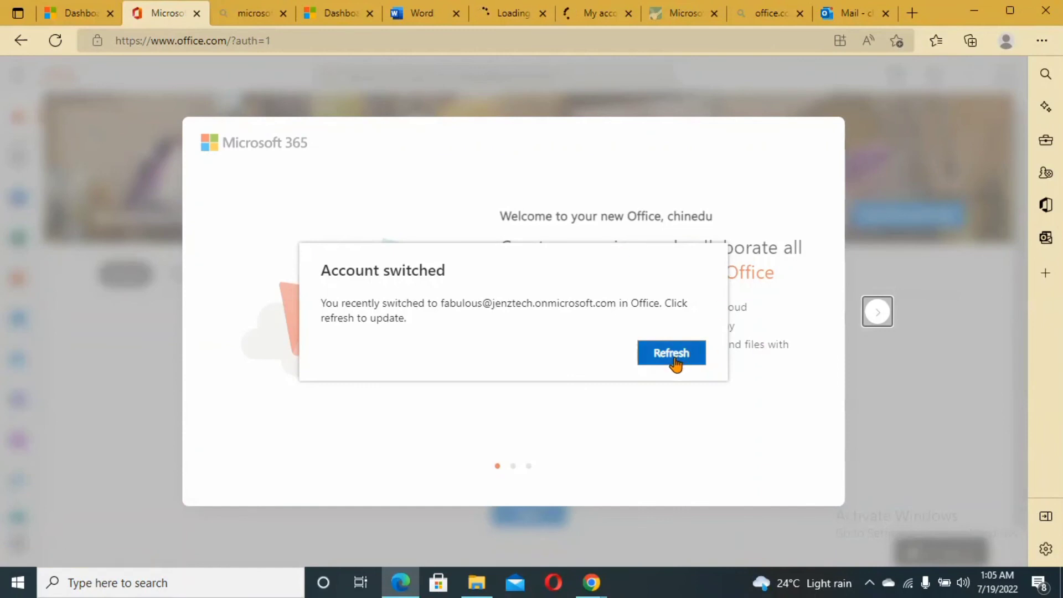
Refresh Office for the switched account and click through the two-slide welcome tour
{"action": "left_click", "coordinate": [673, 360]}
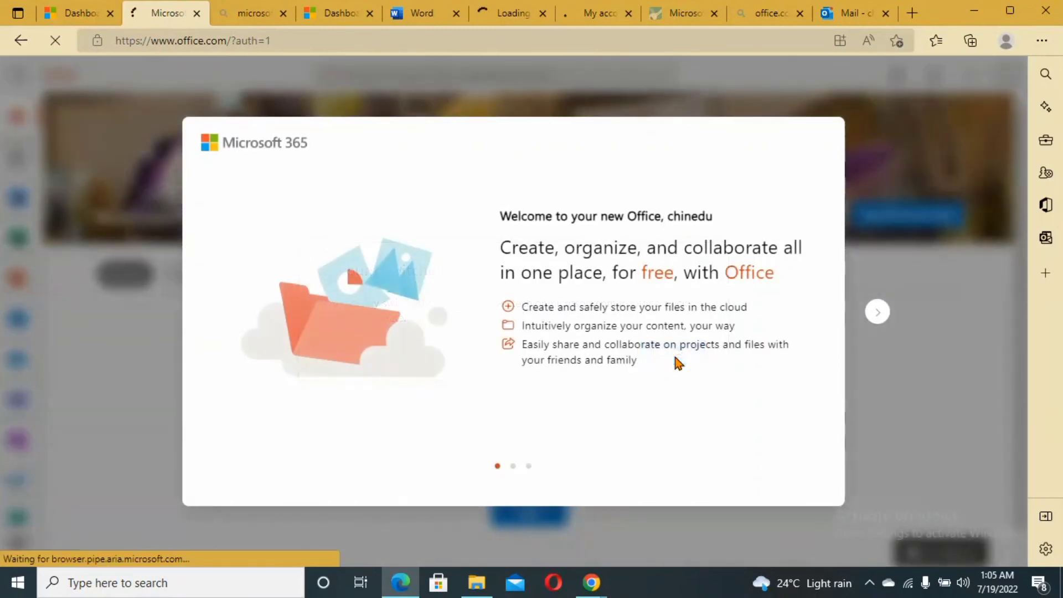
{"action": "left_click", "coordinate": [877, 314]}
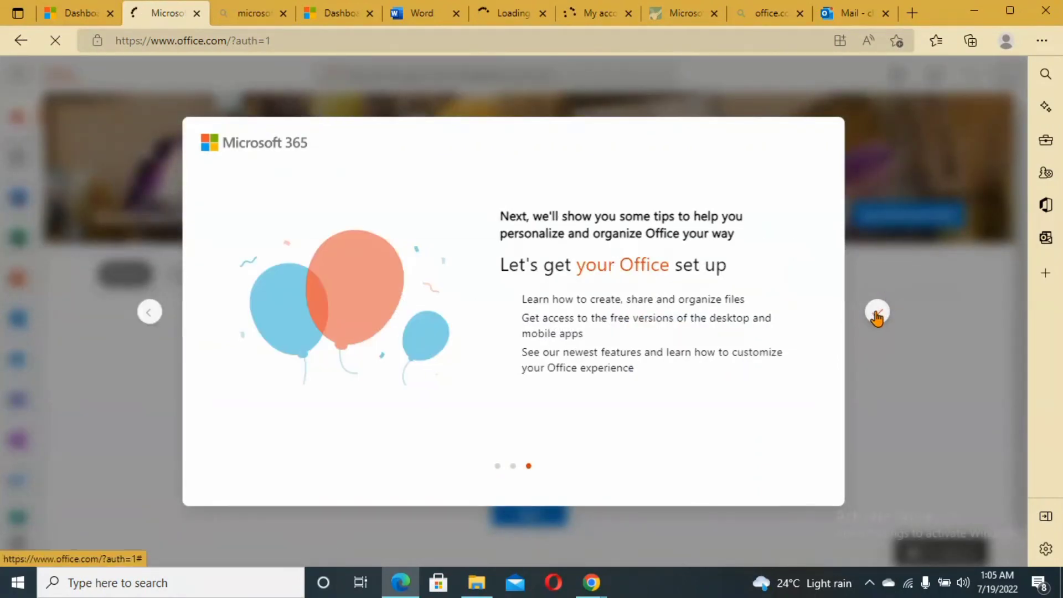
{"action": "left_click", "coordinate": [876, 313]}
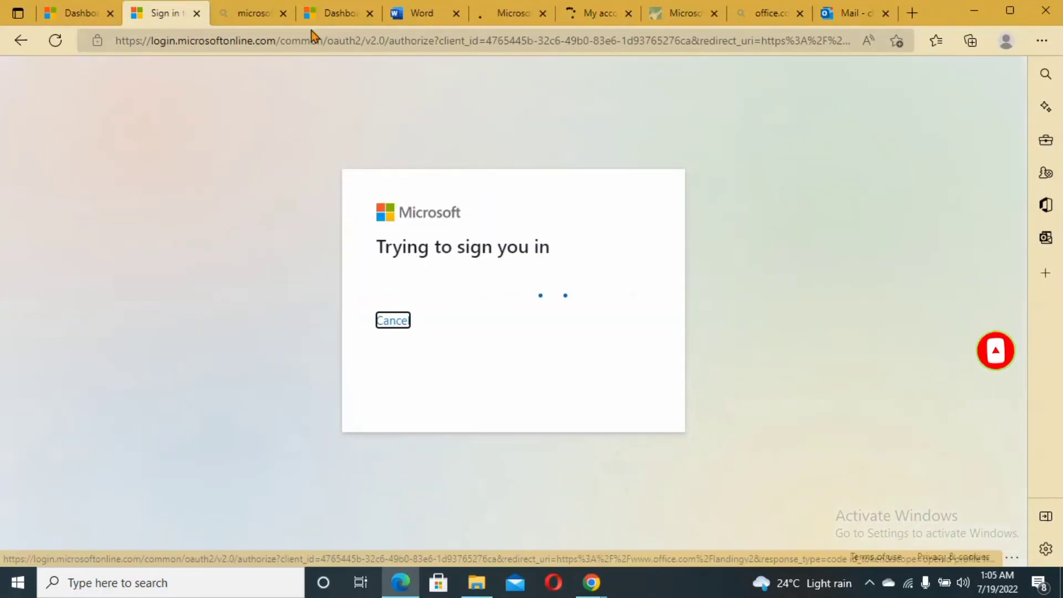
Look over the developer dashboard and search tabs, ending on the Microsoft sign-in tab
{"action": "left_click", "coordinate": [327, 15]}
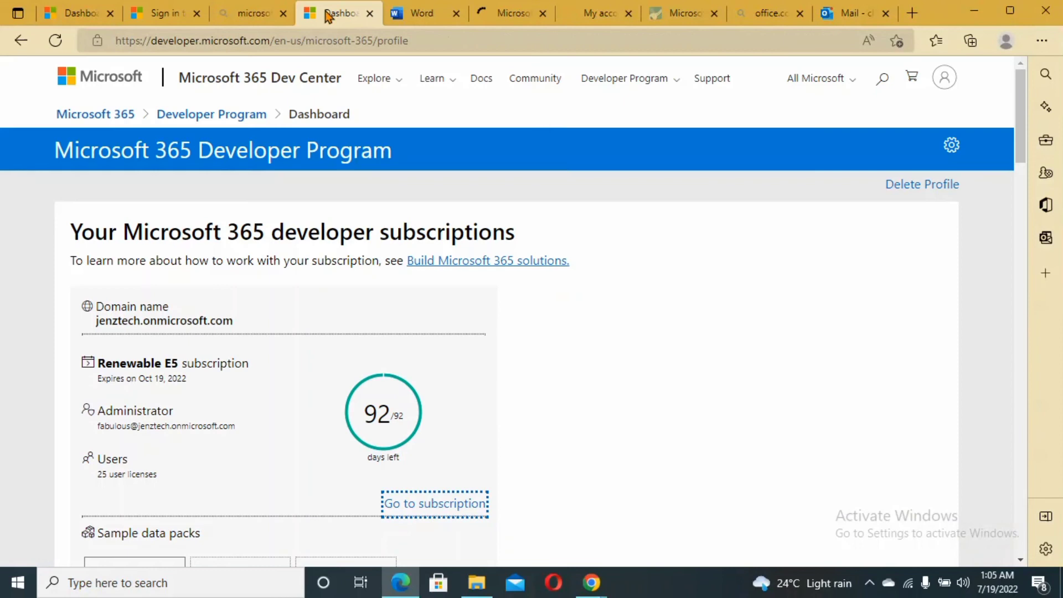
{"action": "left_click", "coordinate": [255, 13]}
{"action": "left_click", "coordinate": [169, 13]}
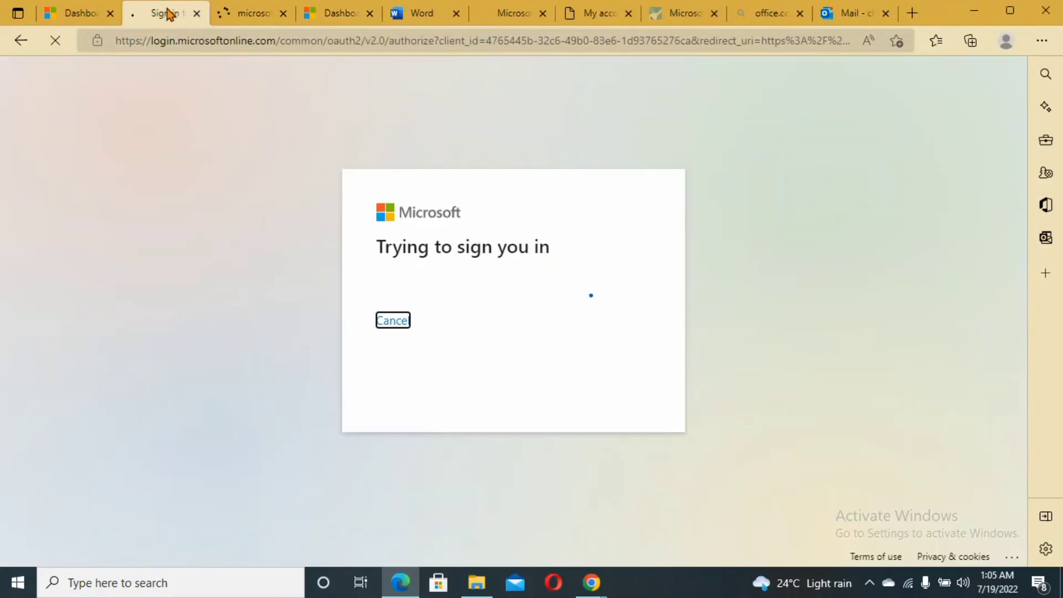